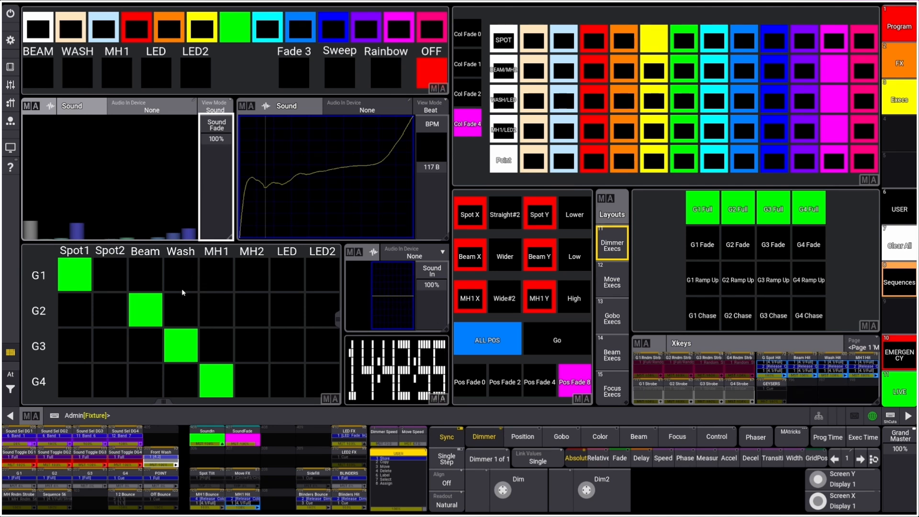
Toggle Wash and LED in and out of dimmer group G1, ending with both removed from the group.
click(176, 269)
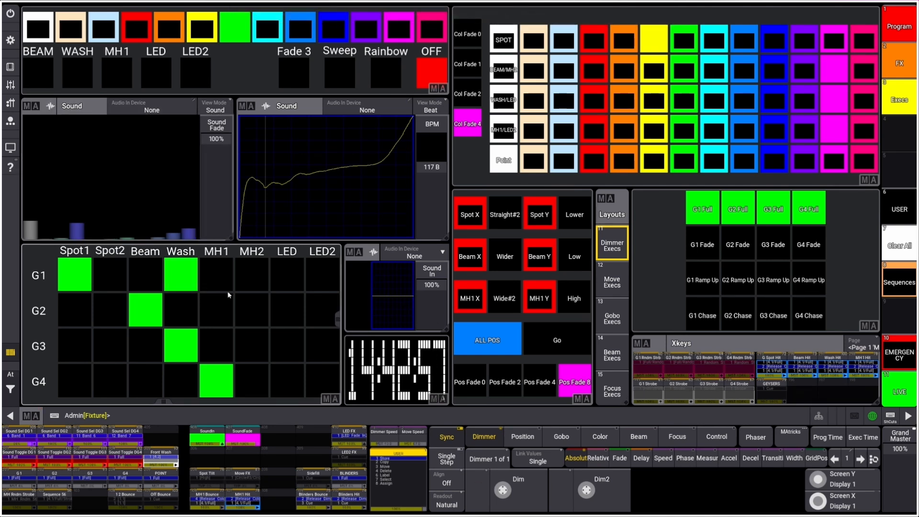
click(289, 273)
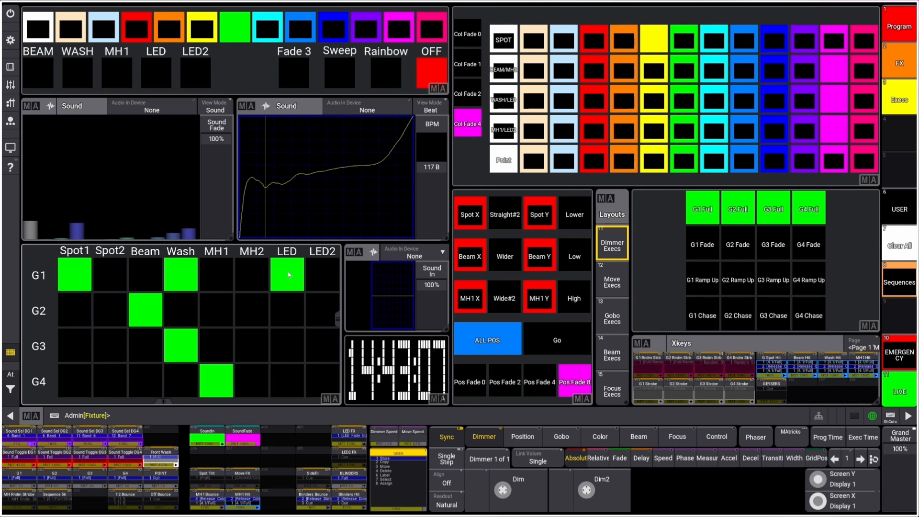
click(288, 274)
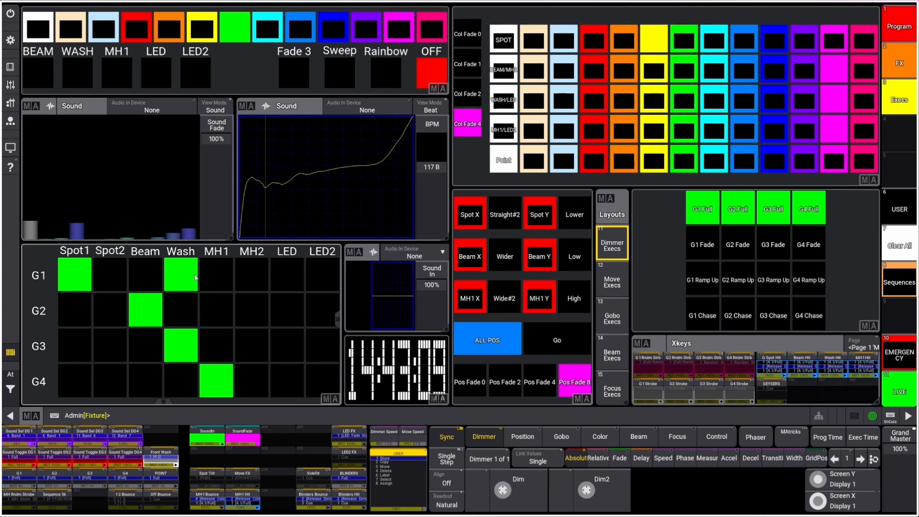
click(195, 277)
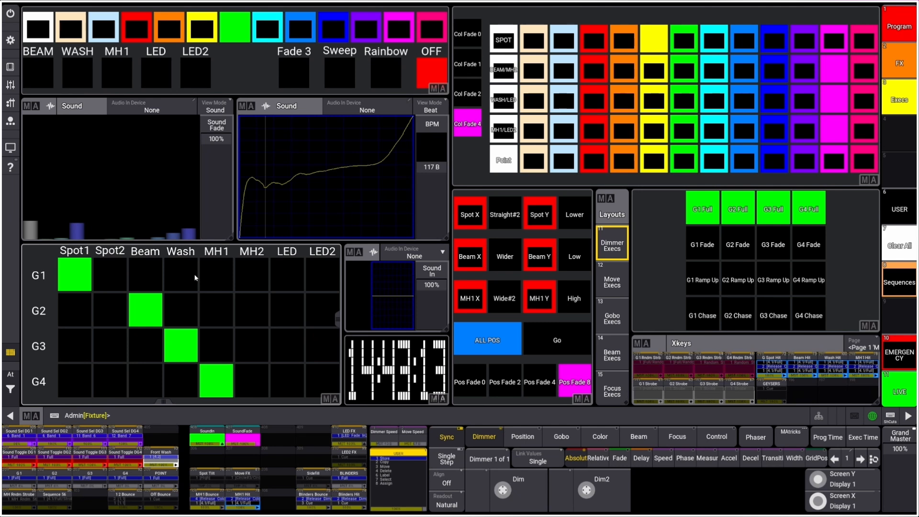
Reassign the dimmer groups so MH1 is in G1, Wash in G2, Beam in G3 and Spot1 in G4.
click(79, 381)
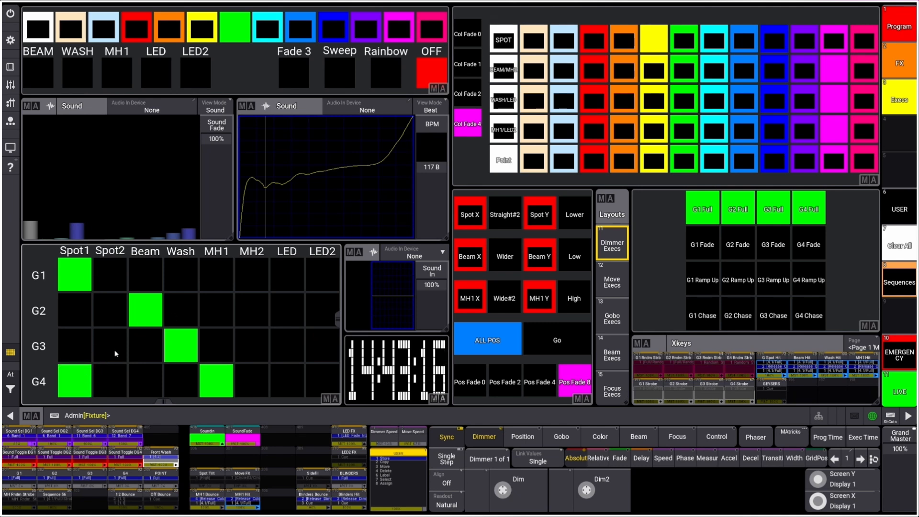
click(148, 347)
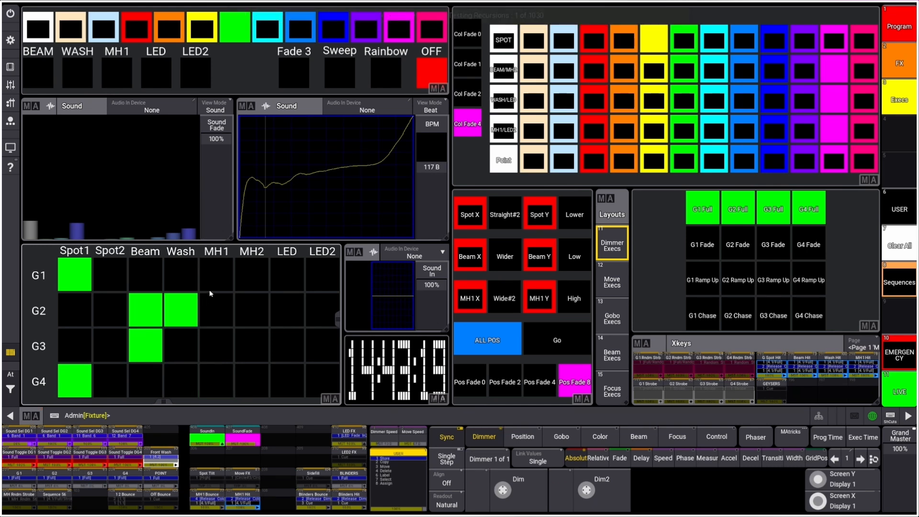
click(149, 316)
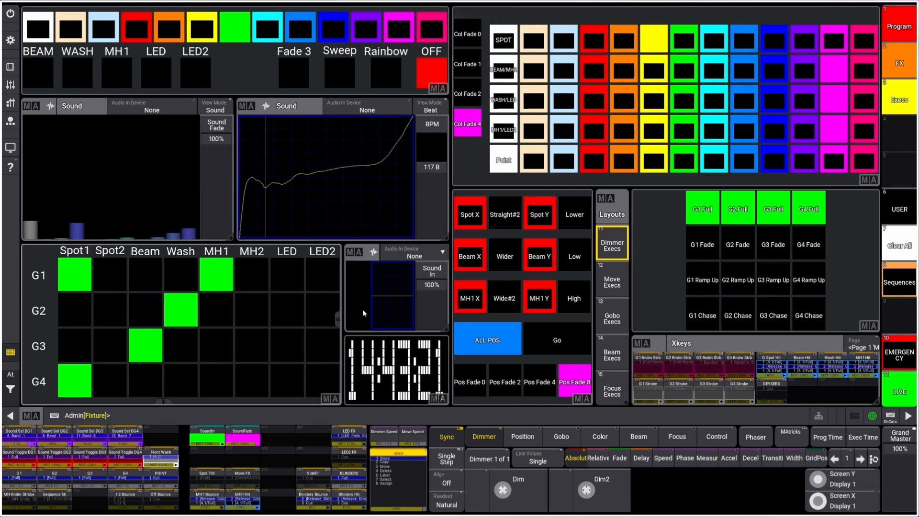
click(76, 283)
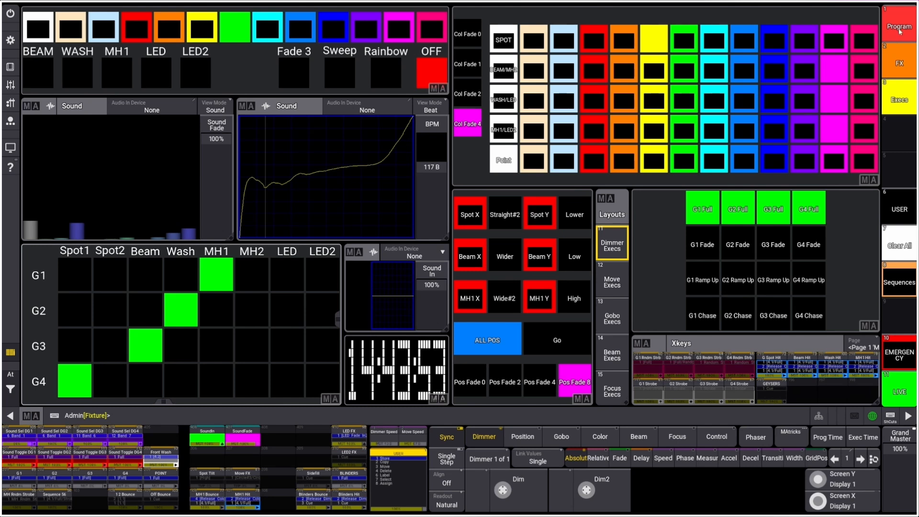
Open the Group Dim Execs view from the Execs views to show the macros and layout behind the dimmer groups.
click(902, 65)
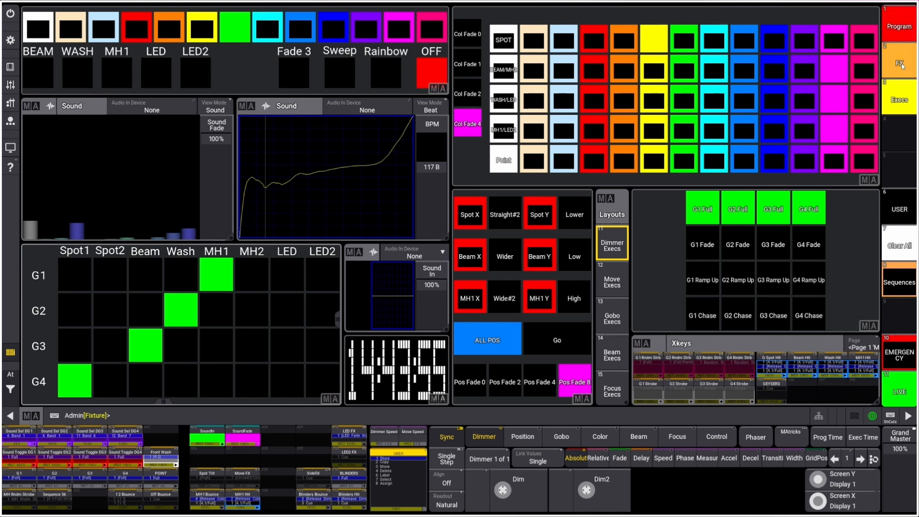
click(907, 28)
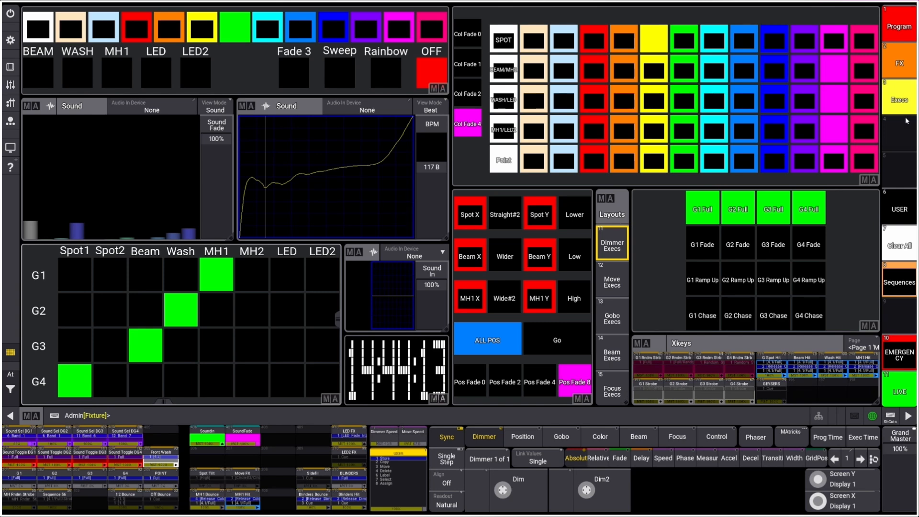
click(906, 107)
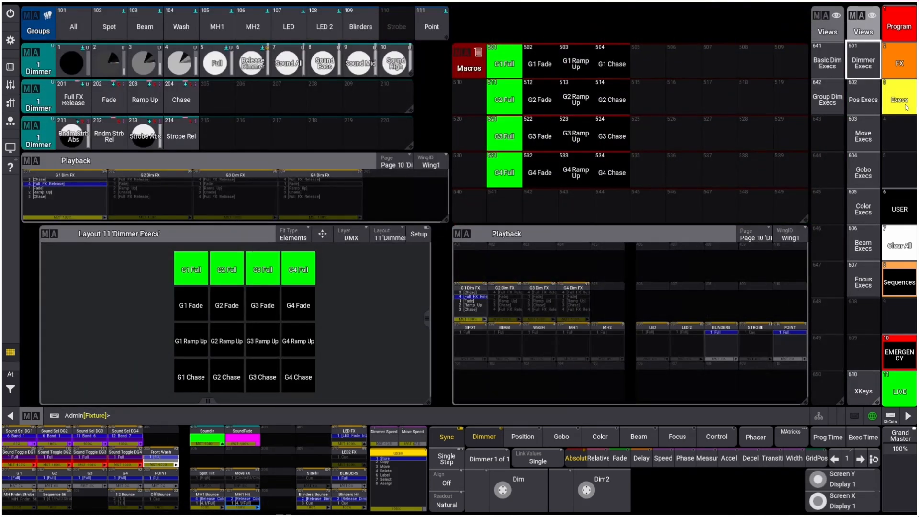
click(827, 99)
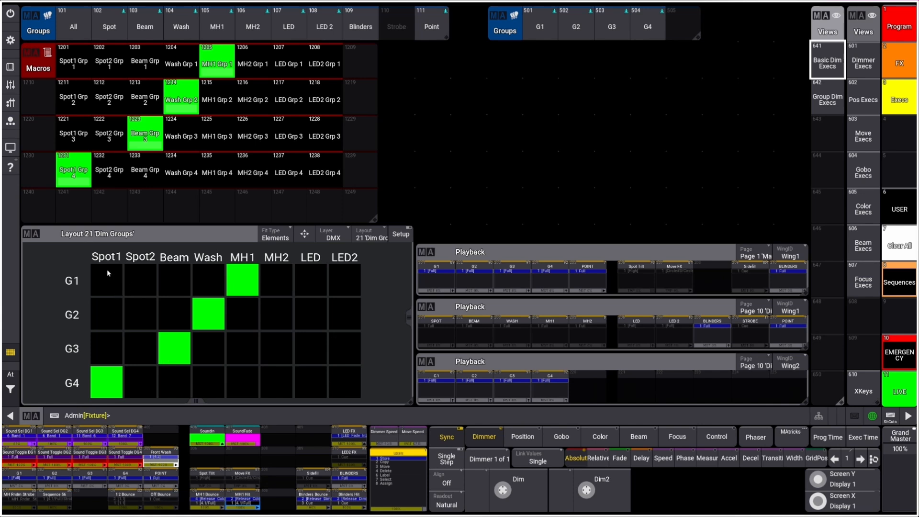
Add Spot1 to dimmer group G1 in the Dim Groups layout and open the Spot1 Grp 1 macro for editing.
click(109, 281)
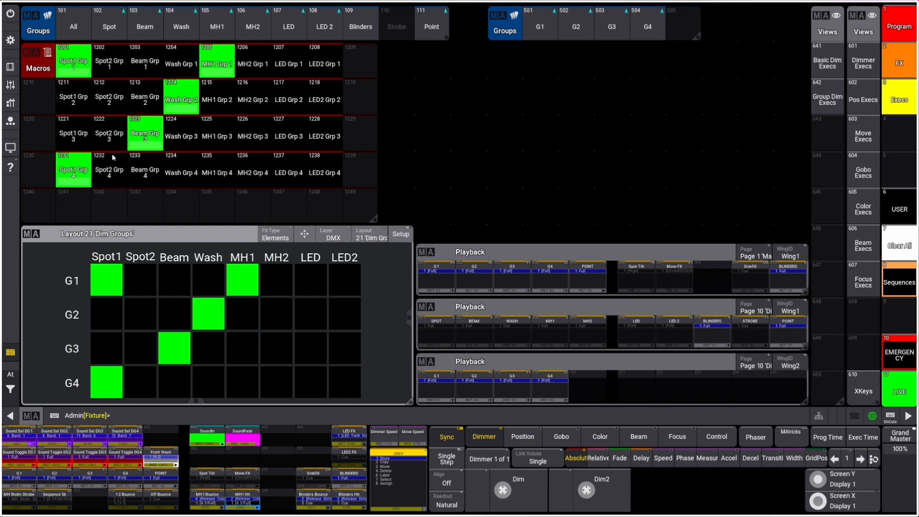
right_click(81, 66)
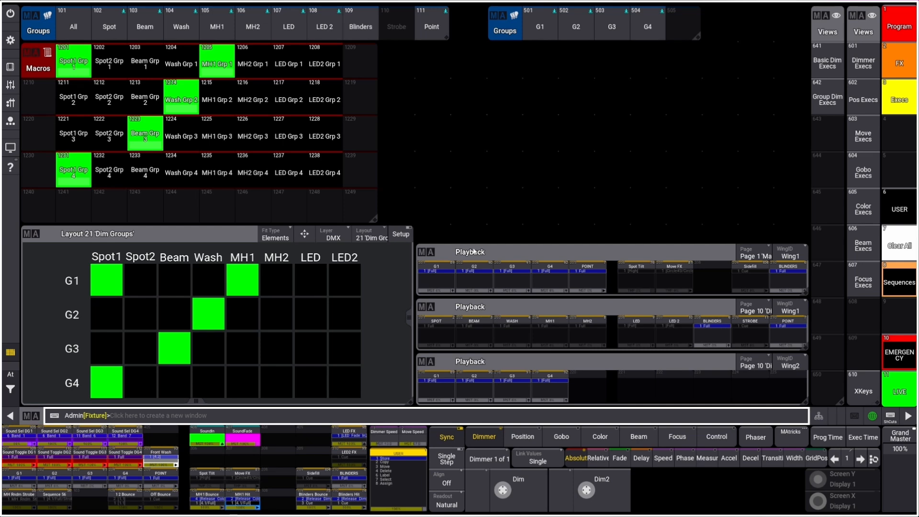
In the G1 sequence's Full cue, set the recipe selection to group 501 'G1' and its values to Dimmer preset 5 'Full'.
click(436, 282)
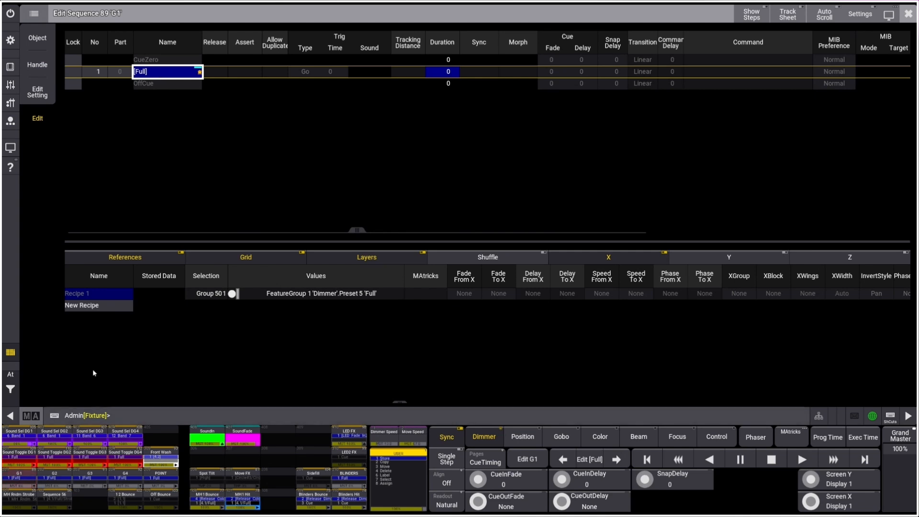
click(212, 294)
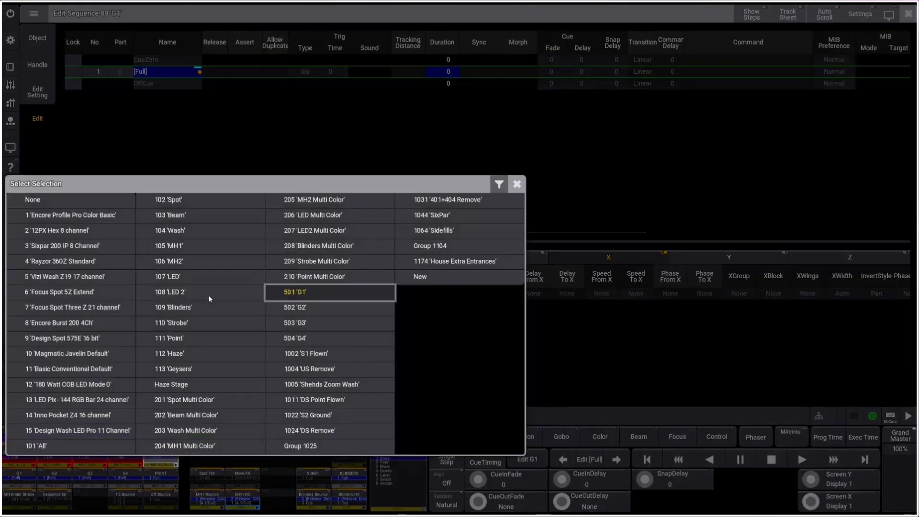
click(310, 294)
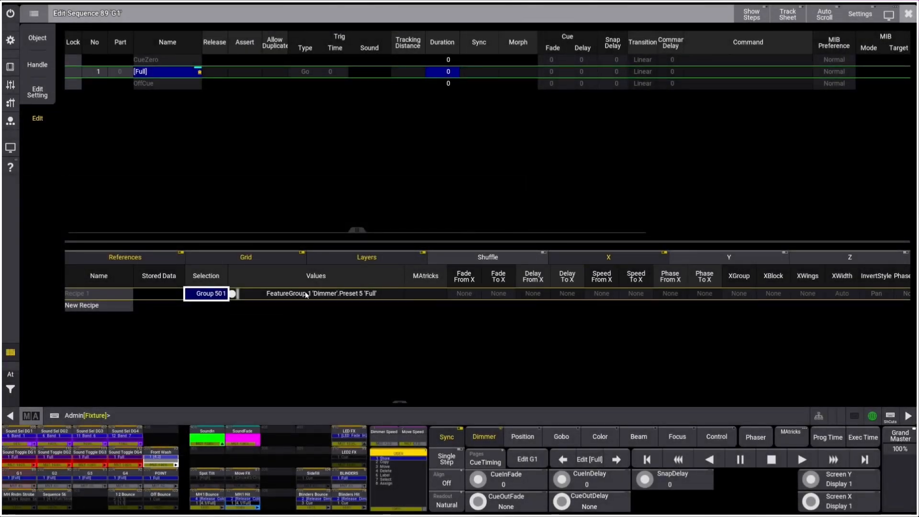
click(312, 293)
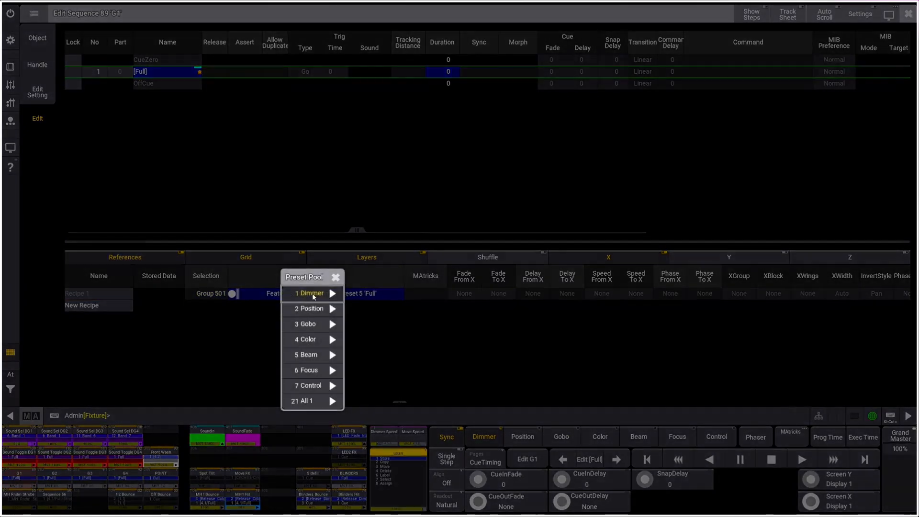
click(312, 293)
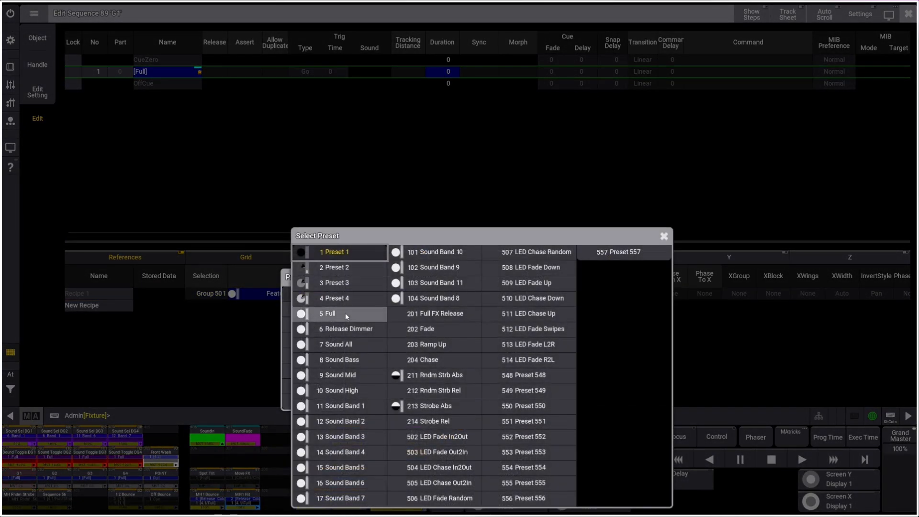
click(330, 314)
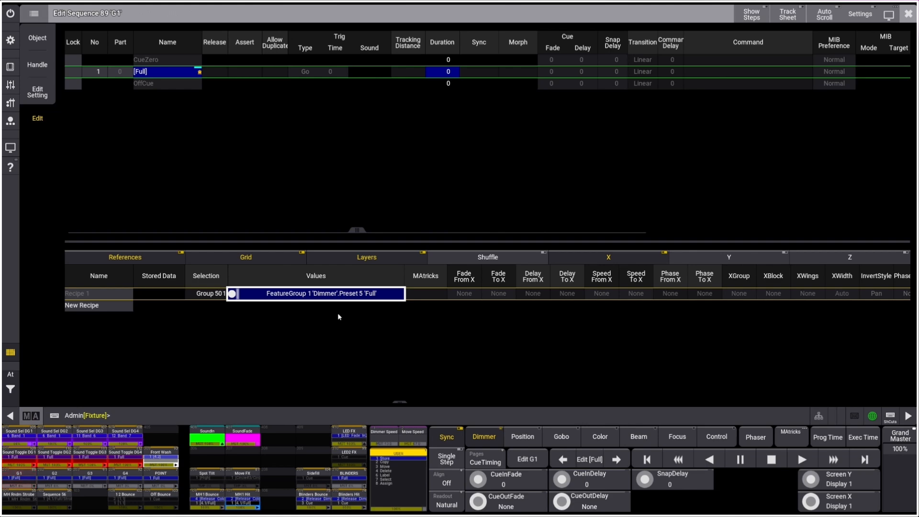
click(908, 14)
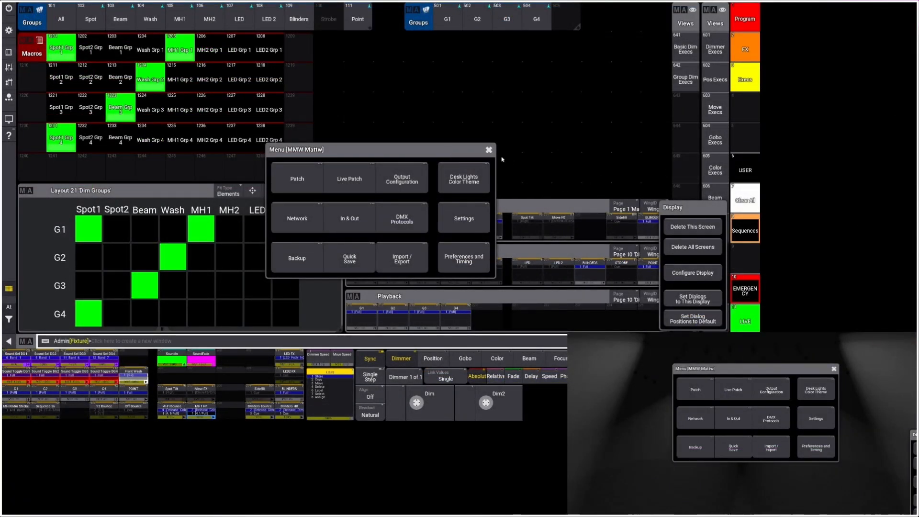
Toggle Spot1 in and out of dimmer group G1 in the Dim Groups layout, ending with Spot1 removed from the group.
click(488, 150)
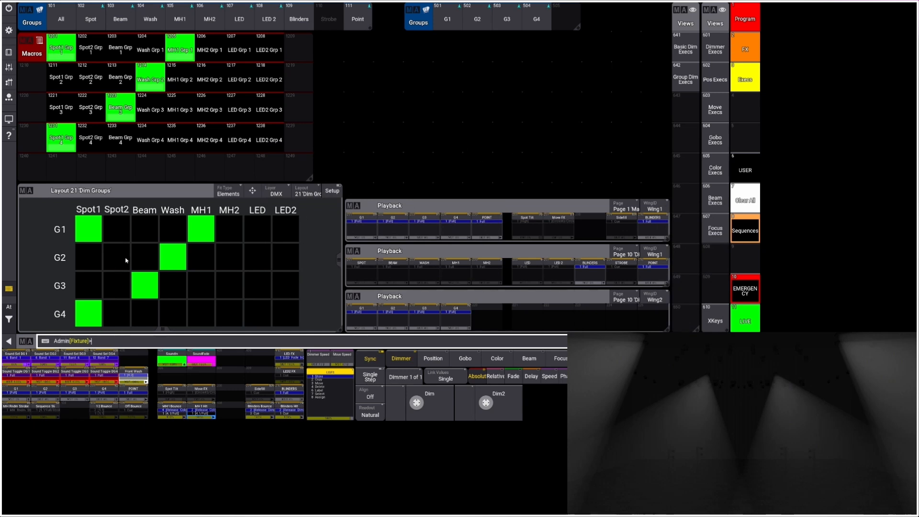
click(96, 231)
click(88, 233)
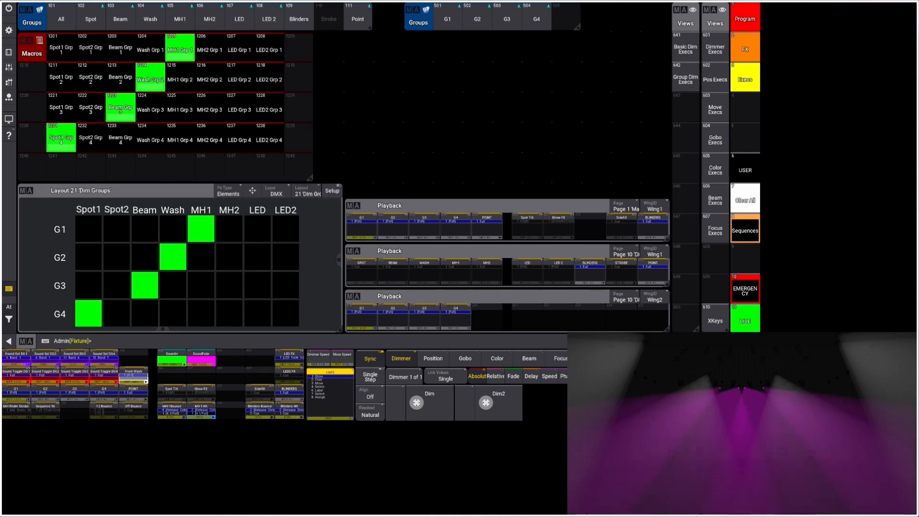
click(89, 230)
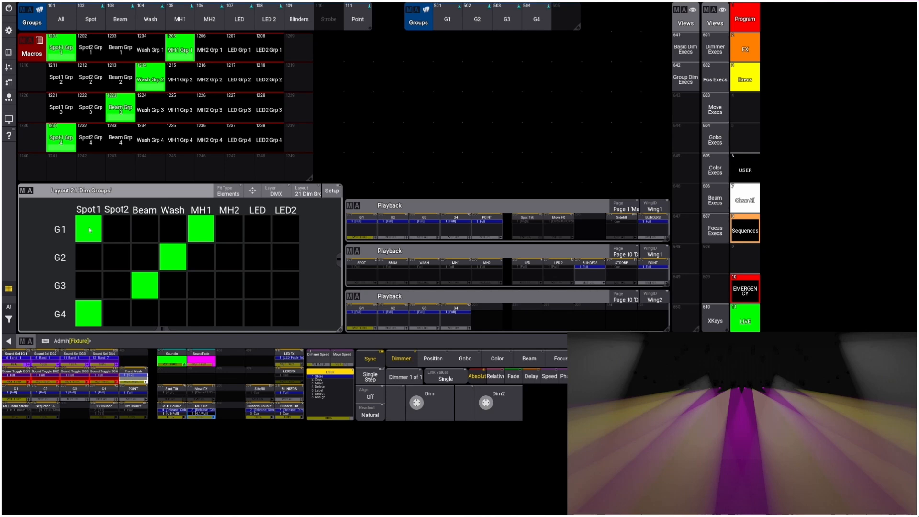
click(89, 229)
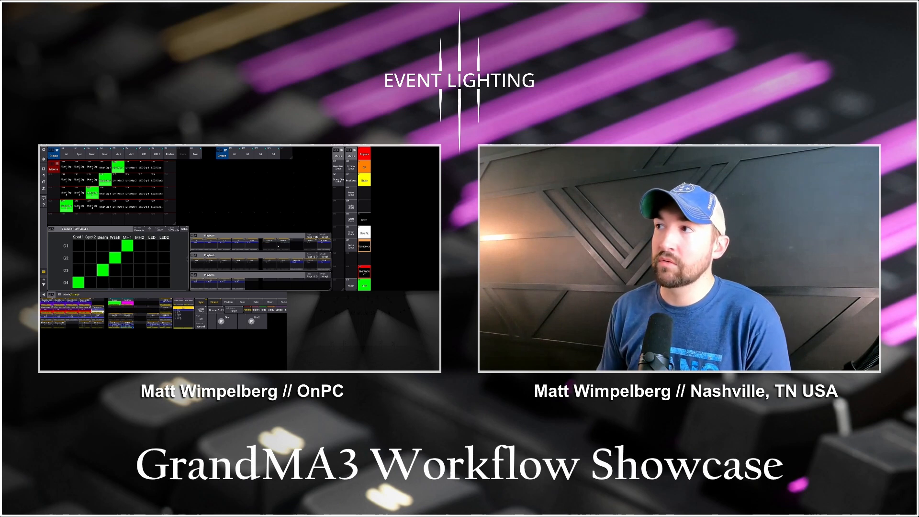
Open the Program page's Groups view and bring up the pools of special groups, such as US Remove and Sidefills.
click(364, 154)
click(352, 166)
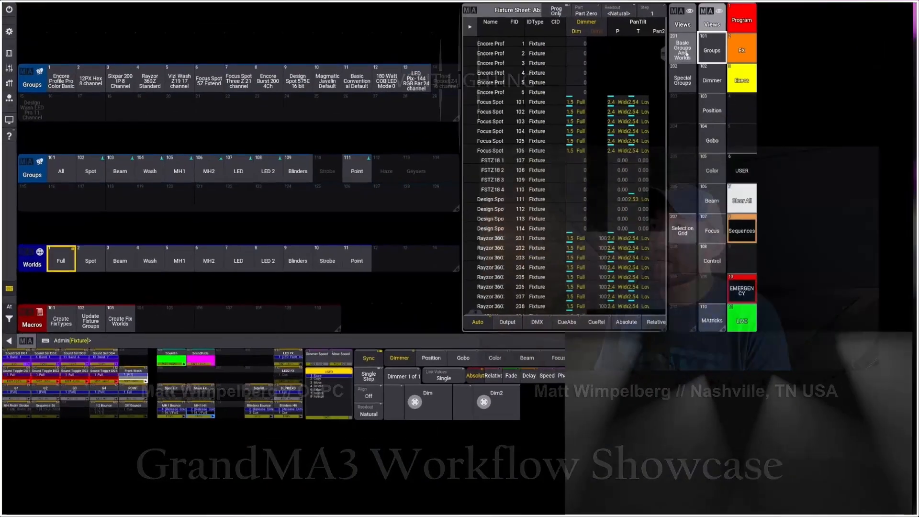
click(686, 54)
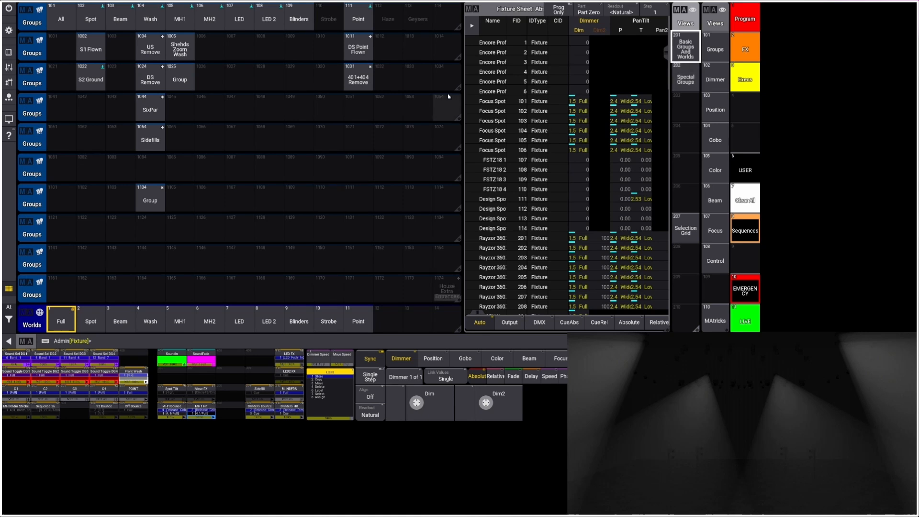
key(a)
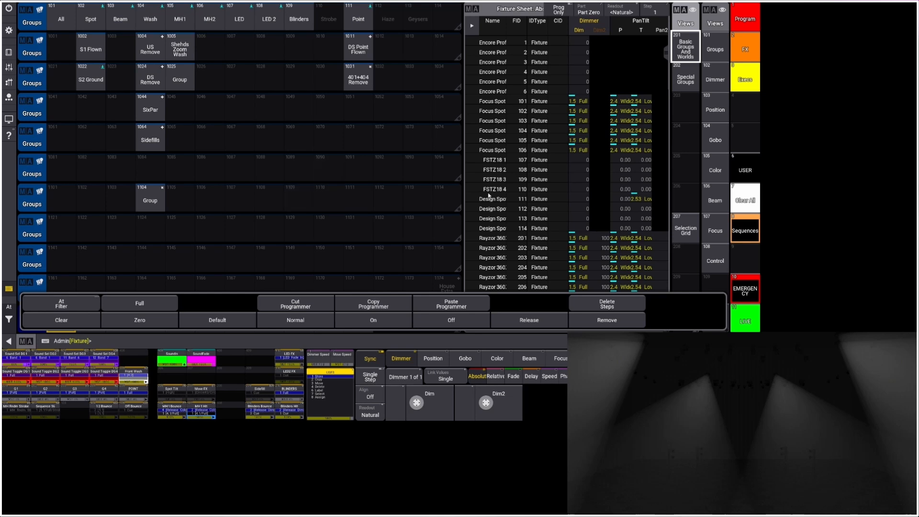
Switch to the LIVE view and set the position fade to Pos Fade 2.
click(745, 317)
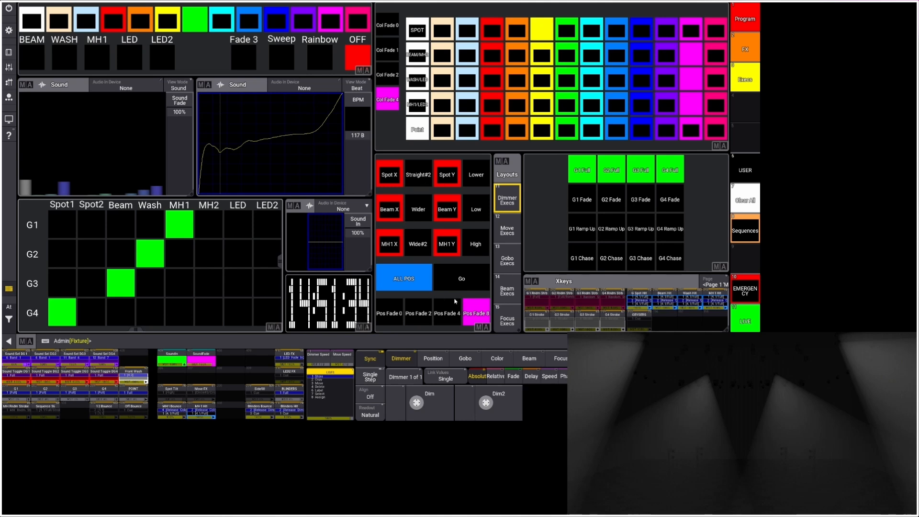
click(408, 280)
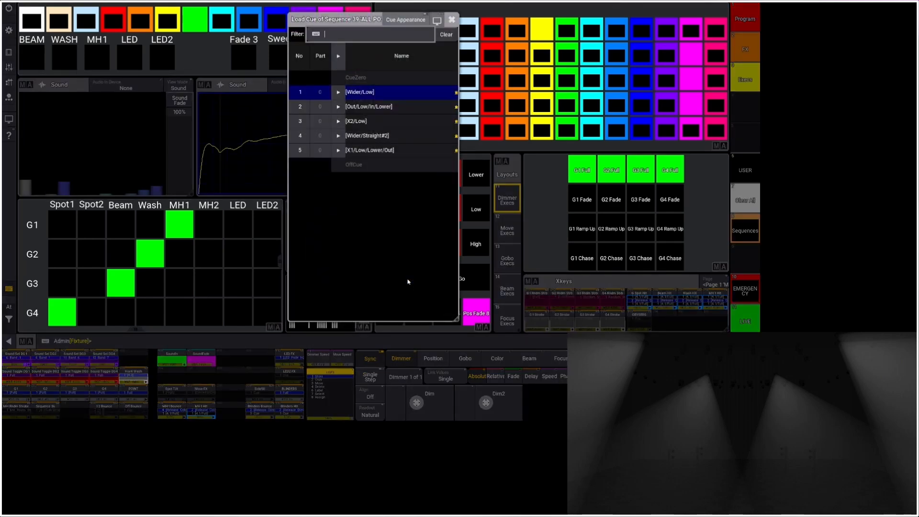
click(451, 20)
click(423, 309)
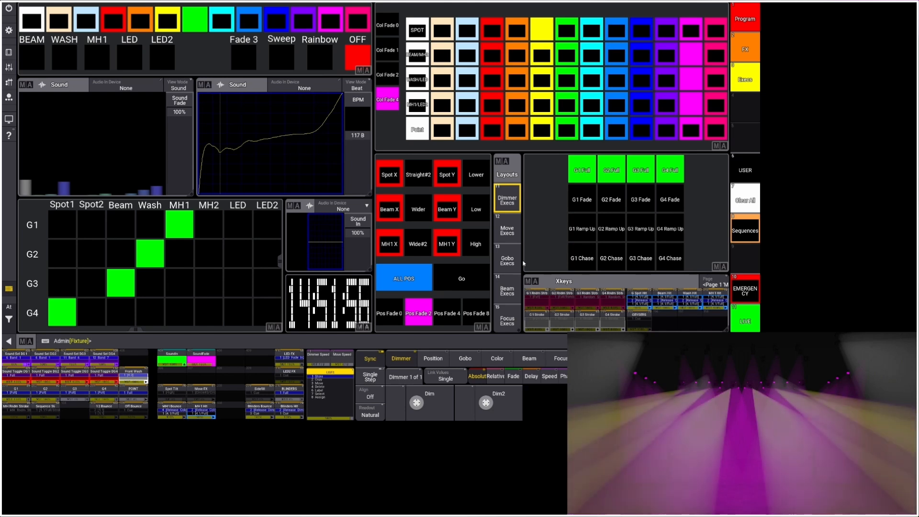
Load and run cue 5 [X1/Low/Lower/Out] of the ALL POS sequence, and switch the position fade to Pos Fade 0.
click(406, 280)
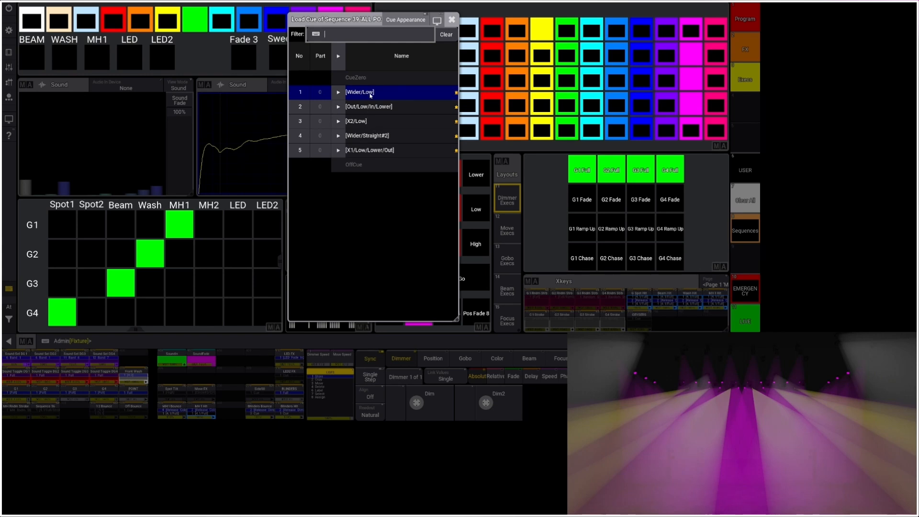
click(378, 152)
click(421, 277)
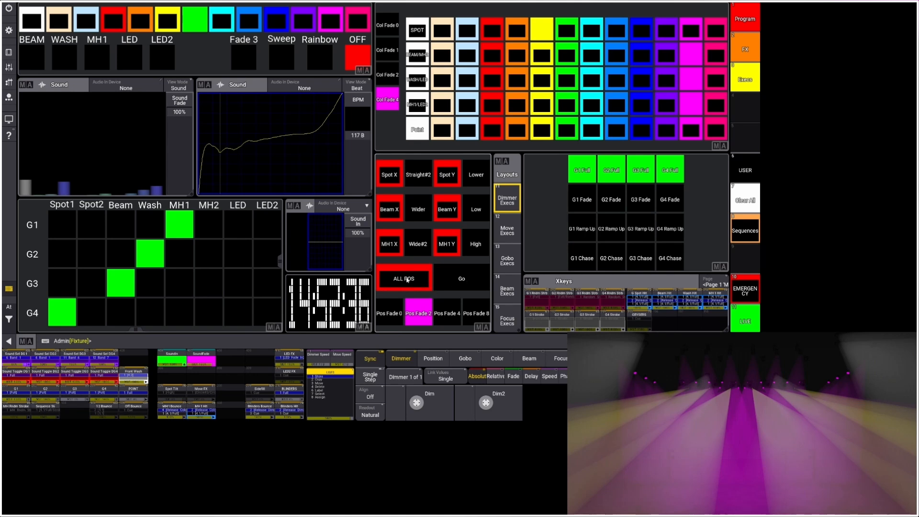
click(468, 279)
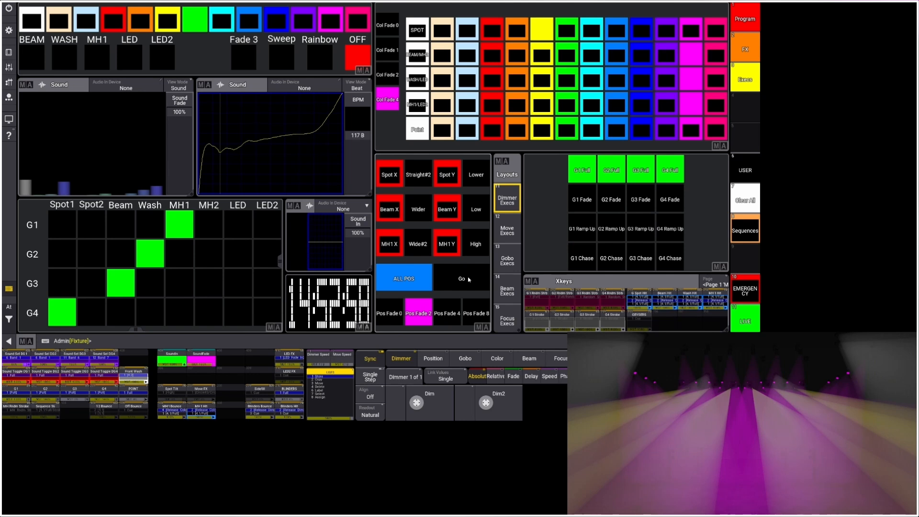
click(401, 316)
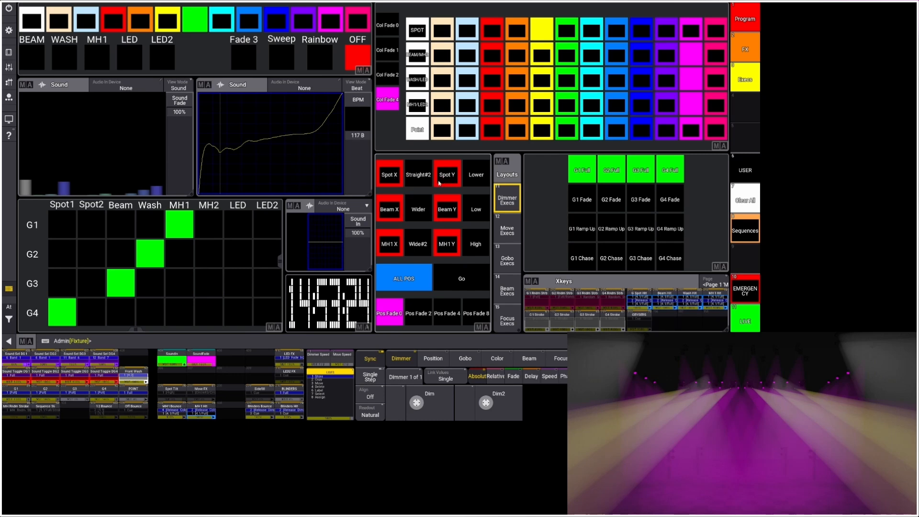
Load cue 7 X2 for Spot X and cue 6 Higher for Spot Y, and run both loaded cues.
click(398, 180)
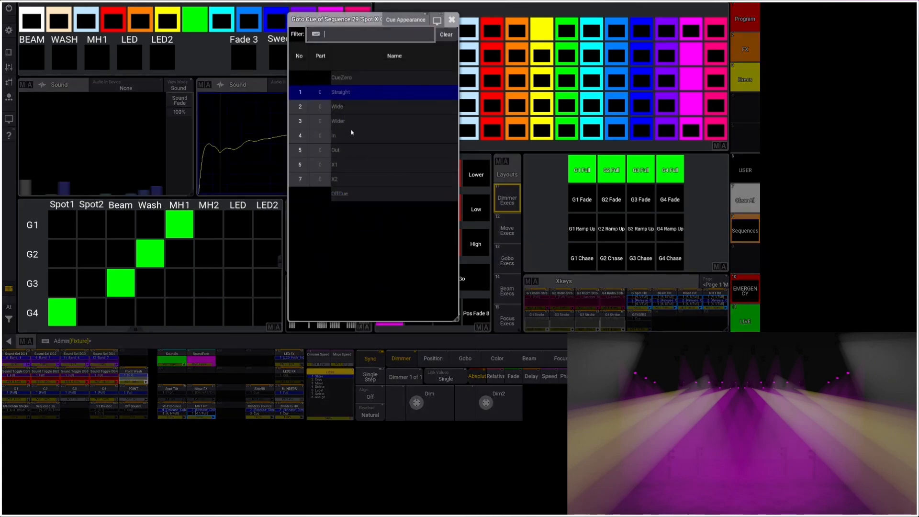
click(342, 180)
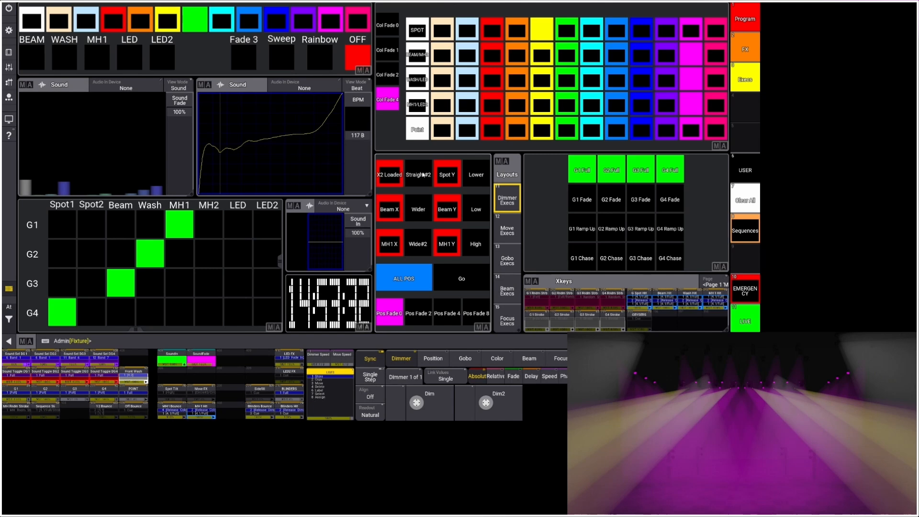
click(447, 175)
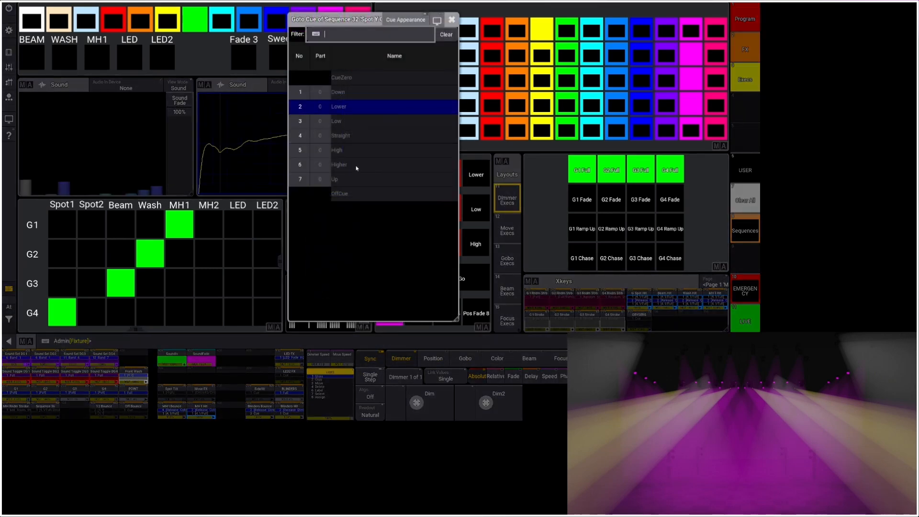
click(355, 165)
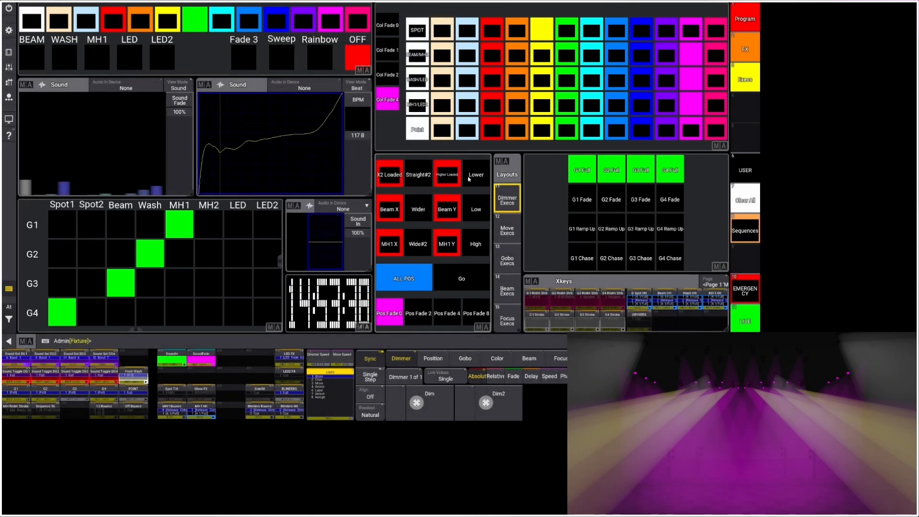
click(416, 175)
click(476, 175)
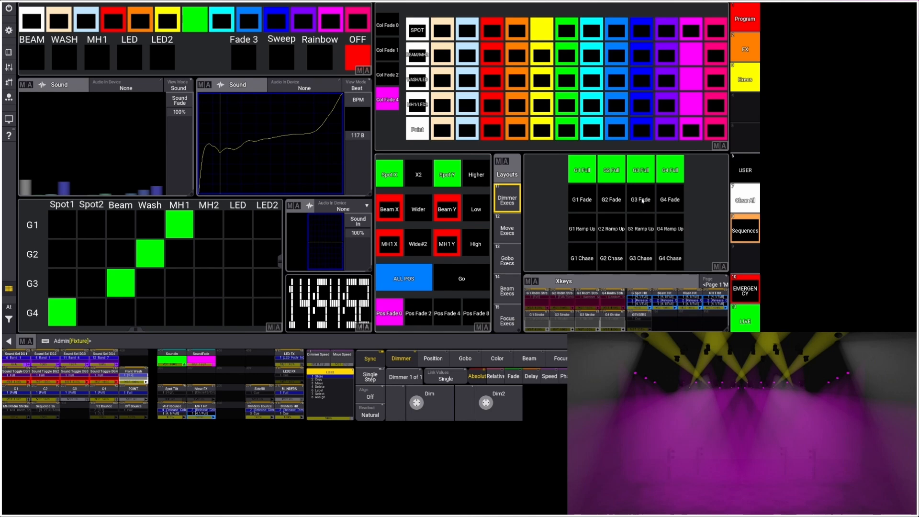
Switch dimmer groups G1 through G4 to their Fade effects, starting with G2.
click(616, 202)
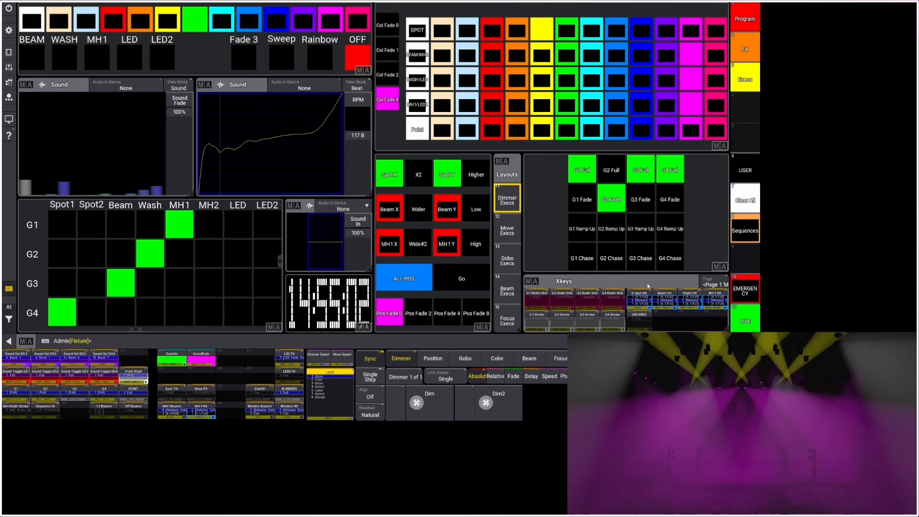
click(582, 199)
click(640, 200)
click(668, 201)
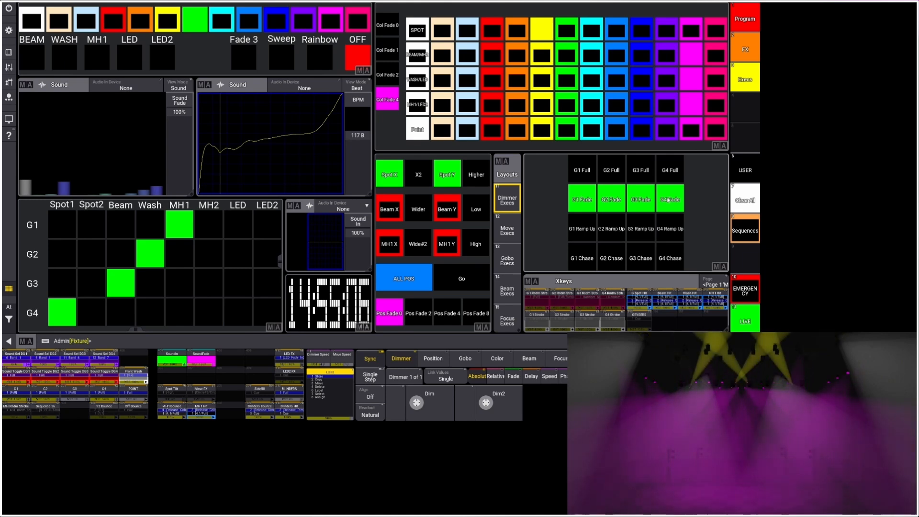
Switch dimmer groups G1 through G4 back to Full.
click(583, 170)
click(612, 170)
click(644, 170)
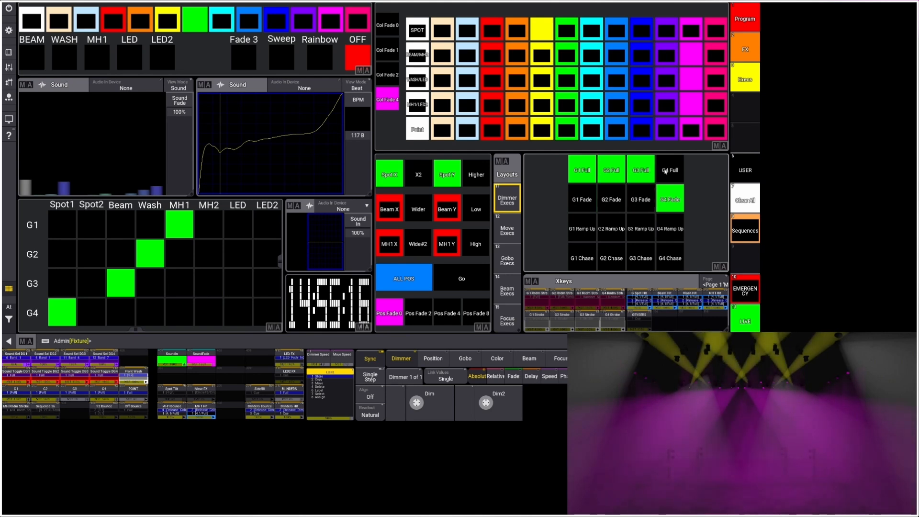
click(670, 170)
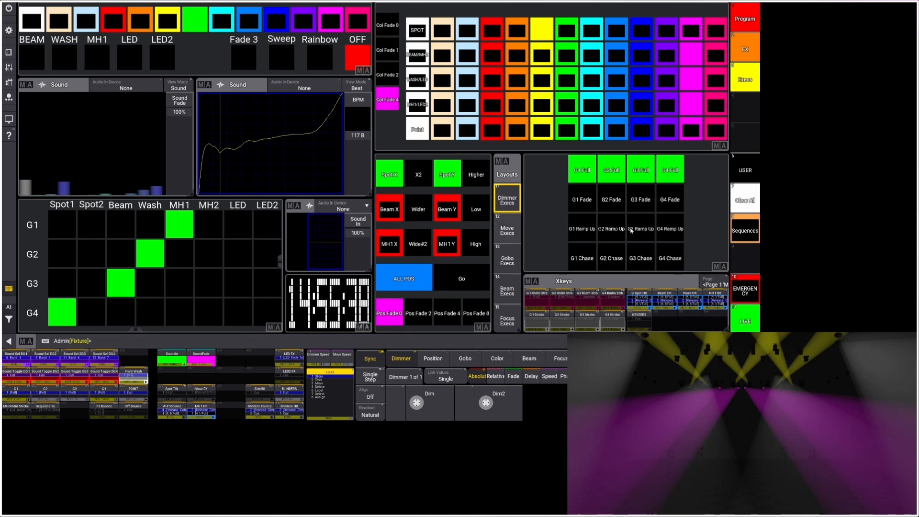
Bring up the Pos Execs view of the Execs page and check the cue list of the Spot X Cue sequence.
click(743, 82)
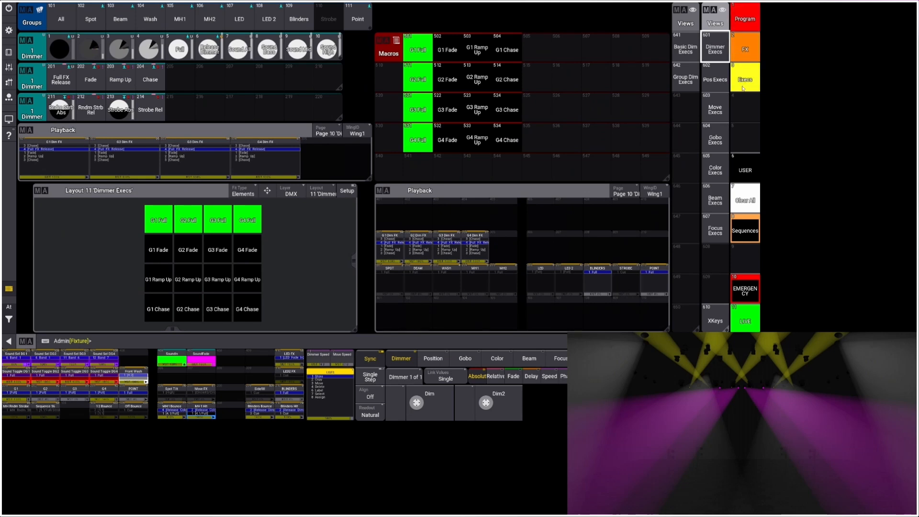
click(713, 78)
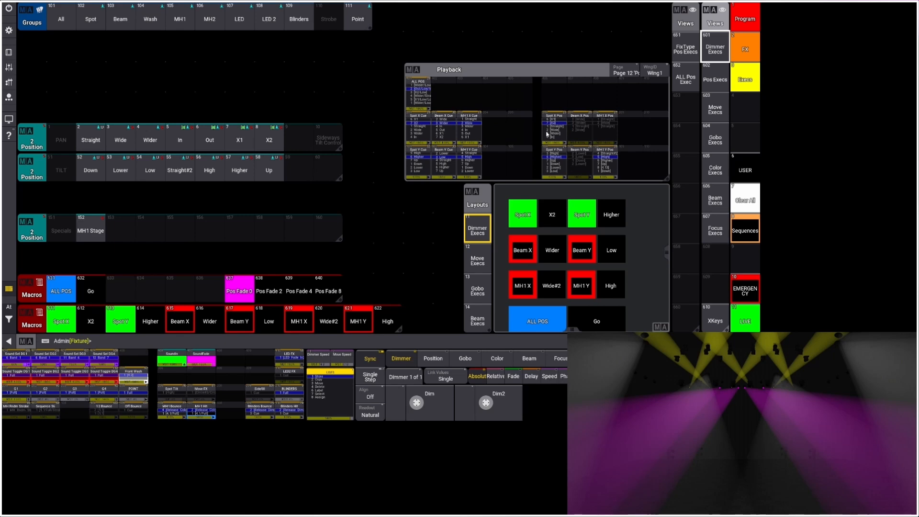
right_click(414, 139)
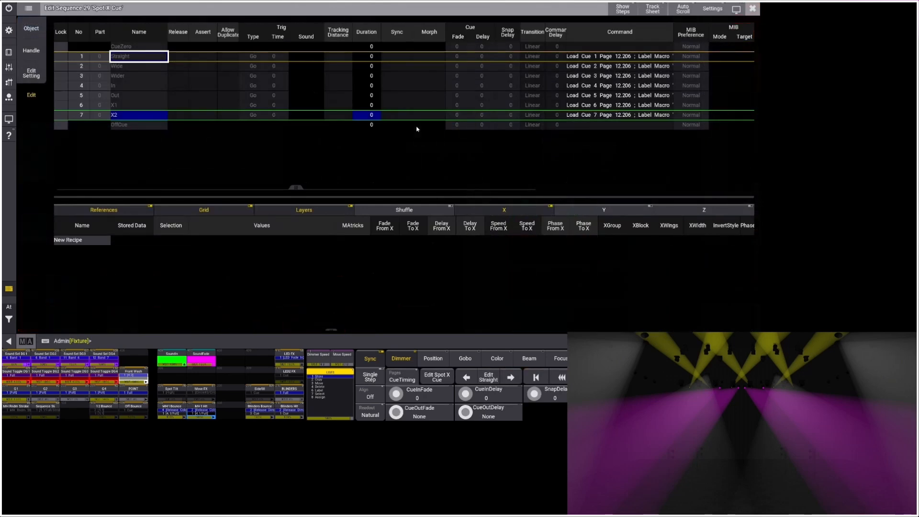
click(751, 8)
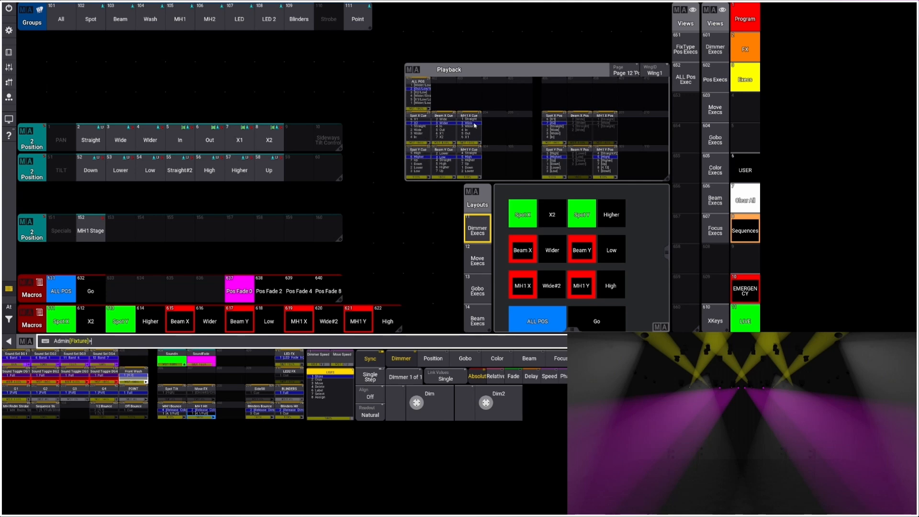
Widen the Command column in the Spot X Cue sequence and examine the full command of each cue.
click(430, 131)
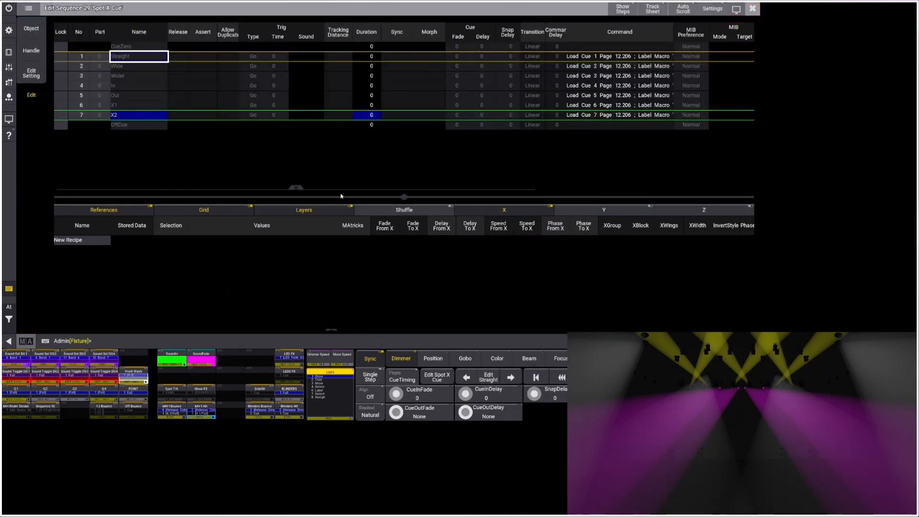
scroll(431, 172, right, 3)
scroll(431, 177, right, 1)
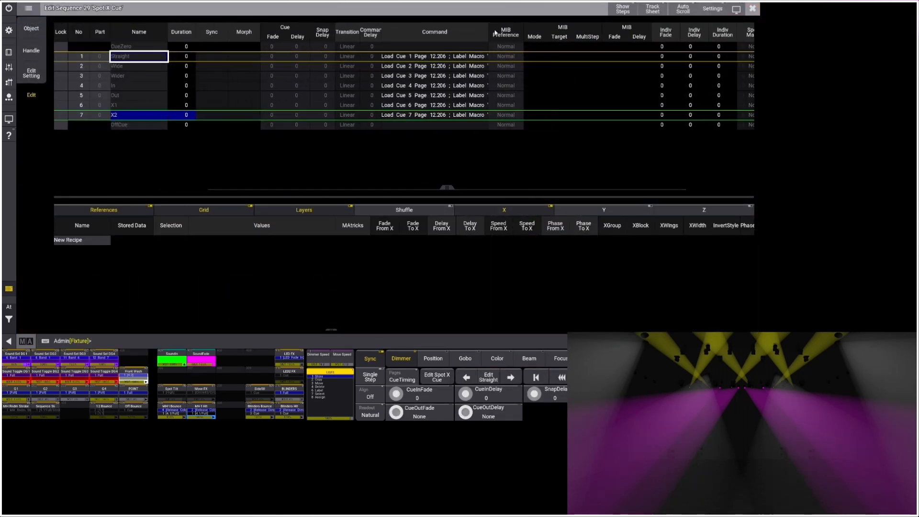
drag(509, 31, 625, 32)
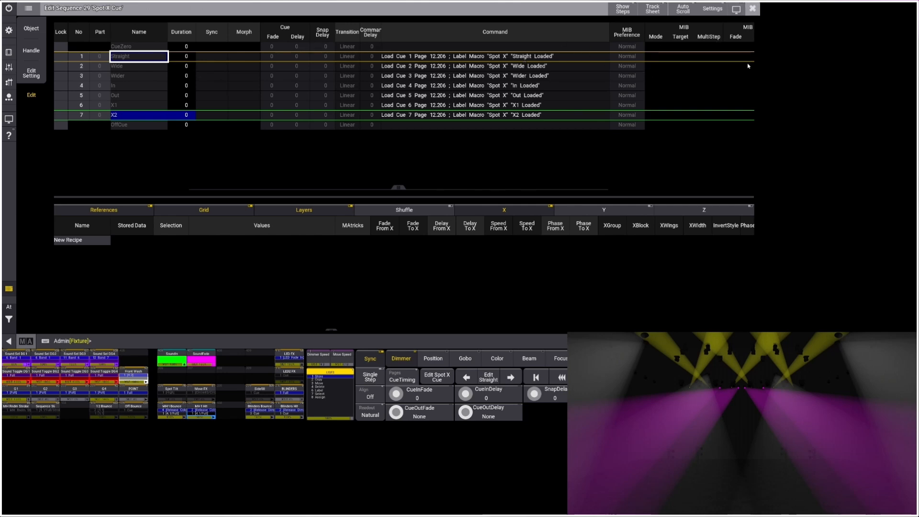
click(753, 9)
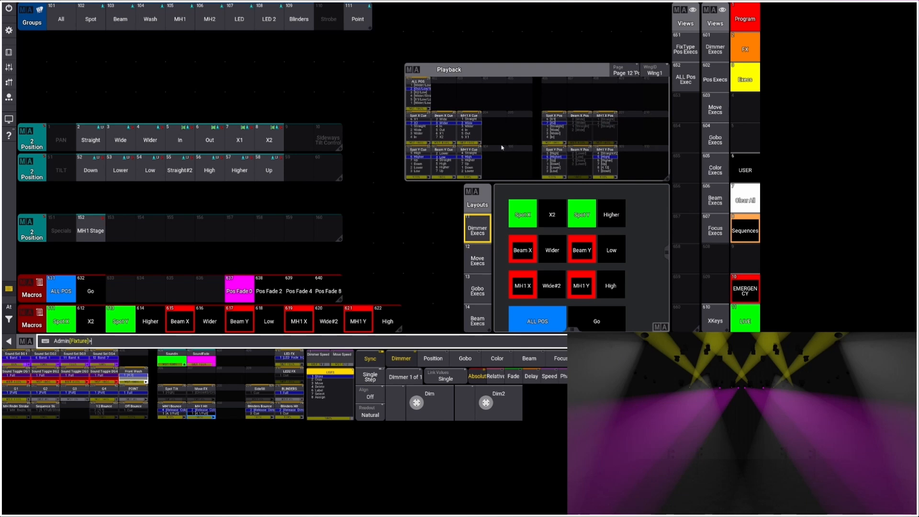
right_click(418, 129)
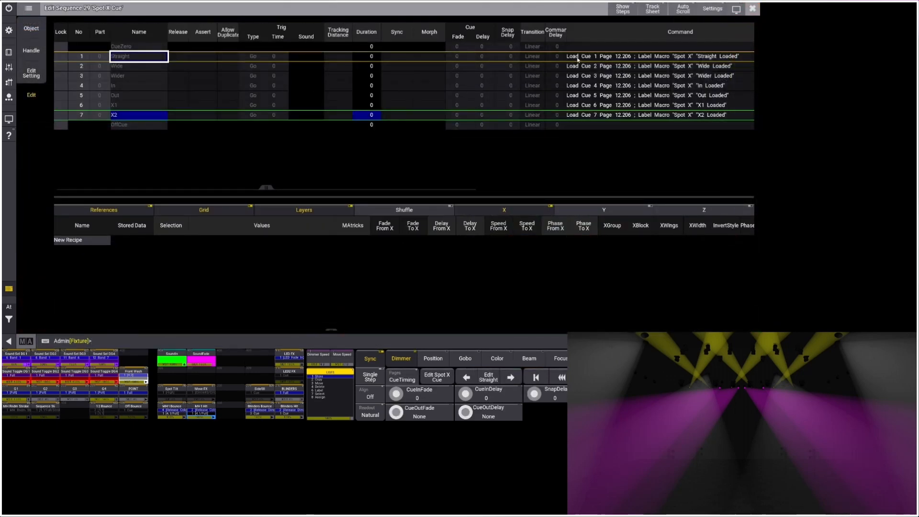
click(752, 8)
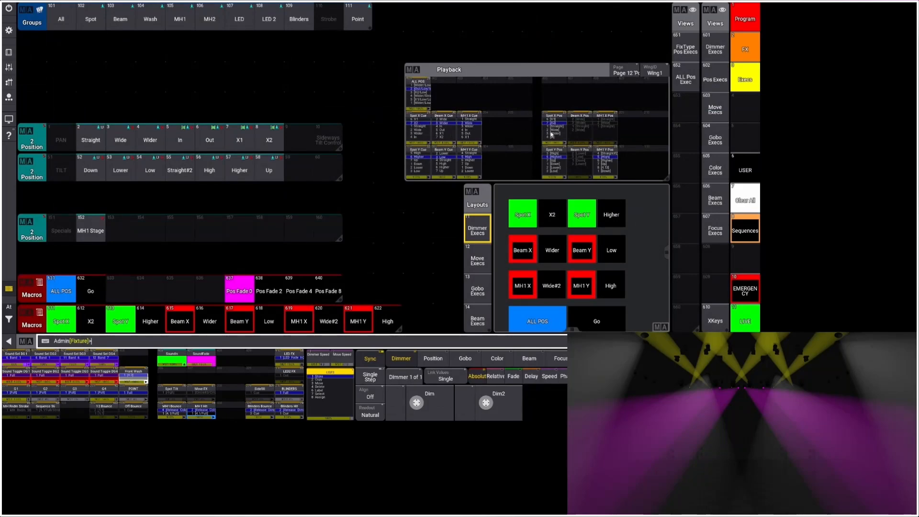
Load cue 1 Straight for Spot X and examine the cue commands in the Spot X Pos sequence.
click(519, 219)
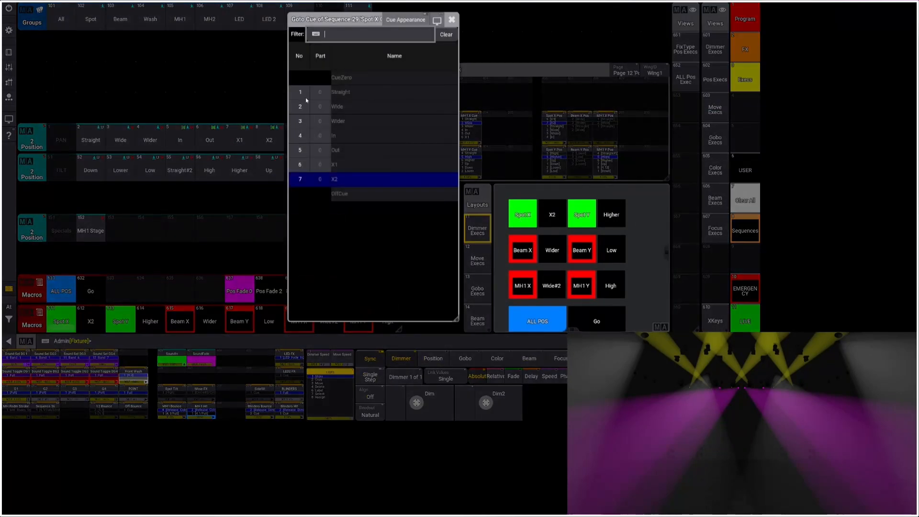
click(306, 93)
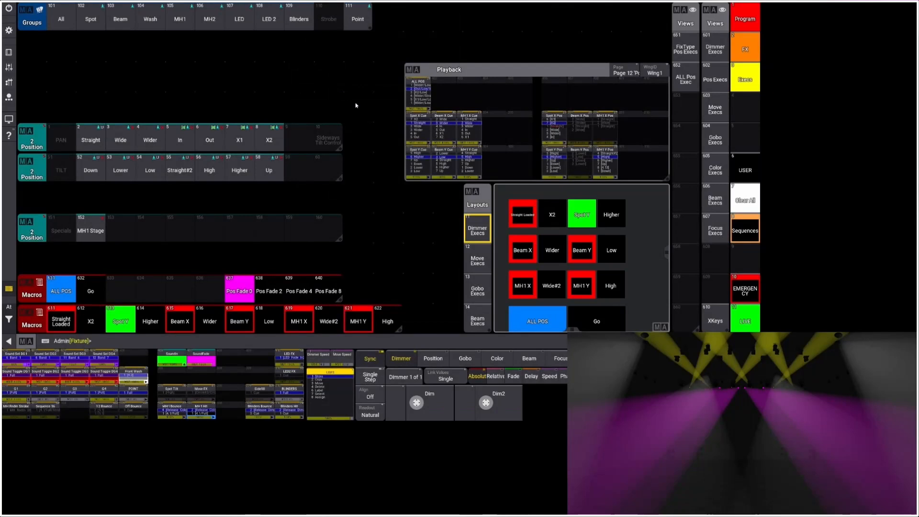
click(552, 131)
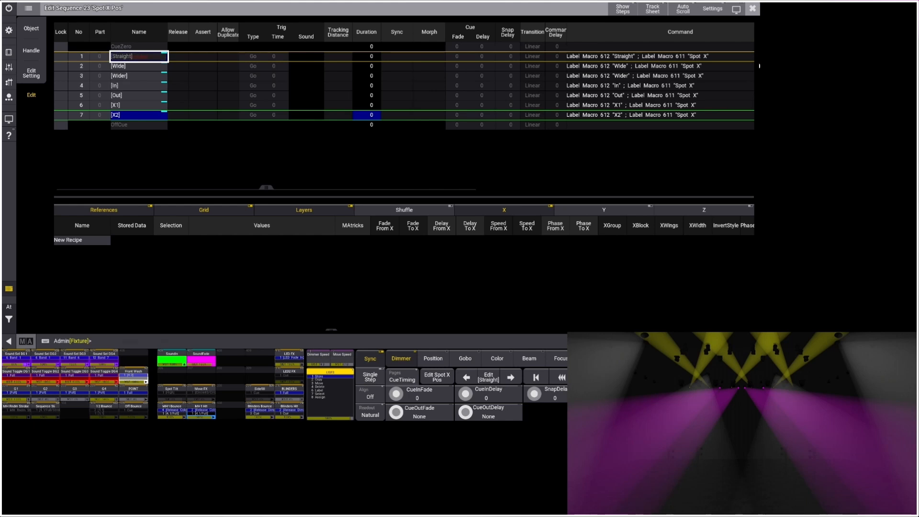
click(753, 9)
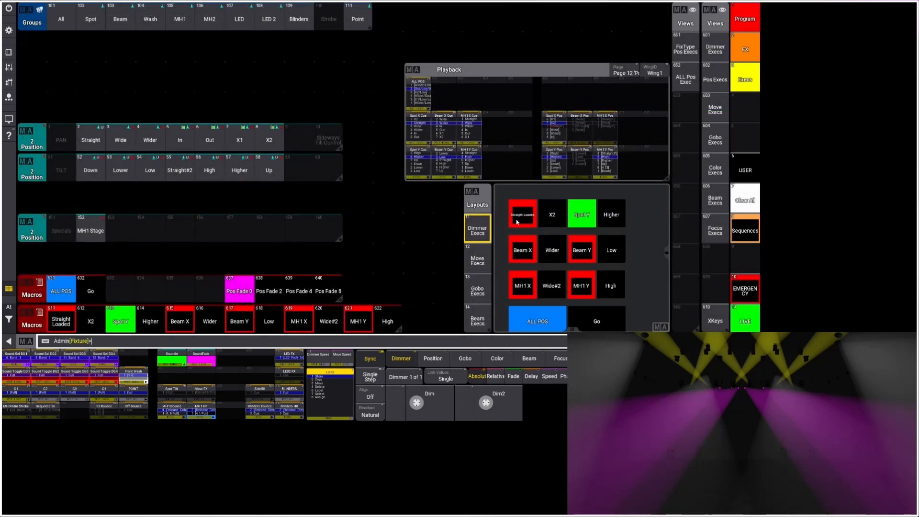
Run the loaded Spot X position cue, and advance the ALL POS sequence by one cue.
click(551, 215)
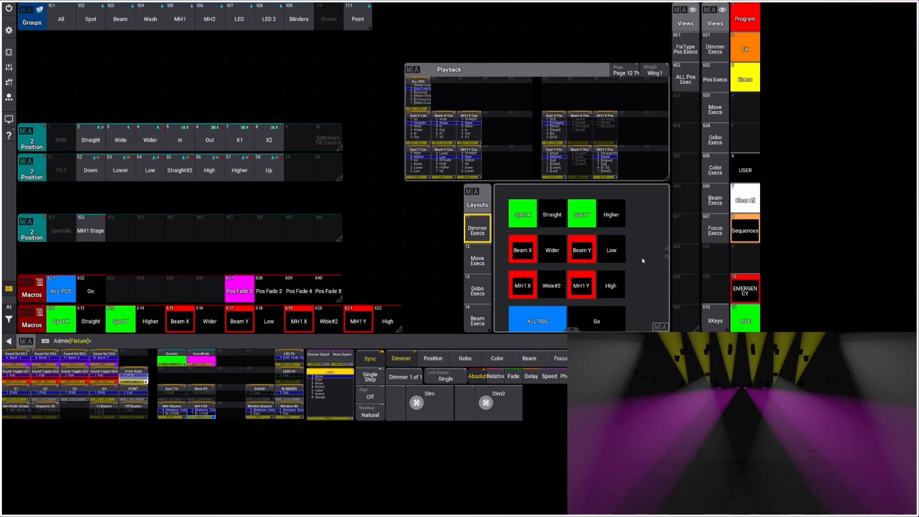
scroll(643, 261, down, 2)
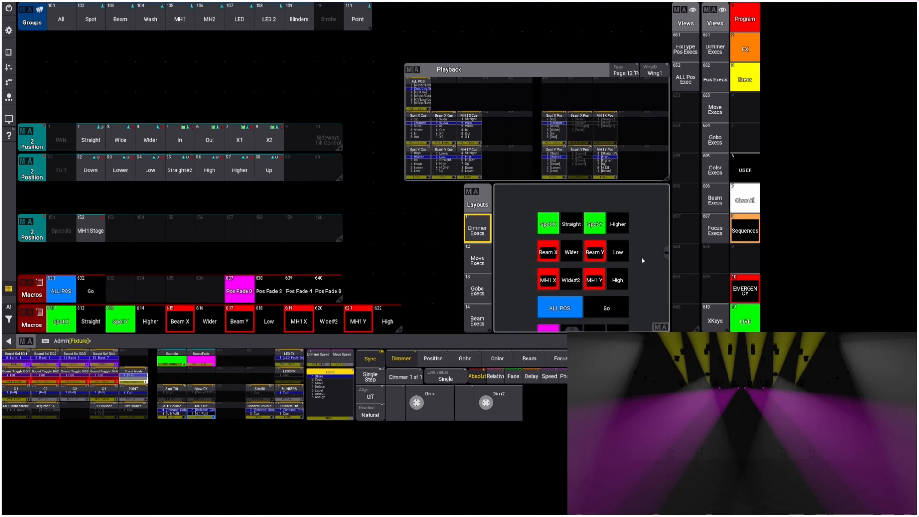
click(607, 310)
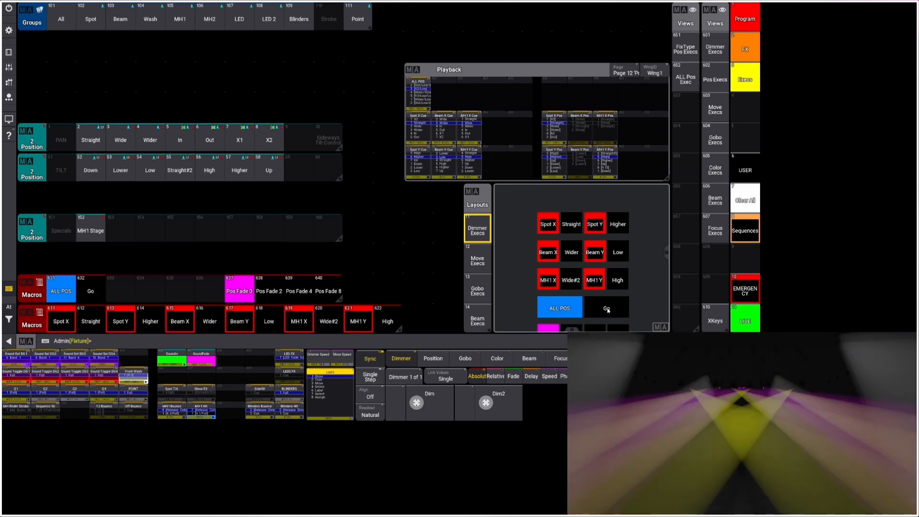
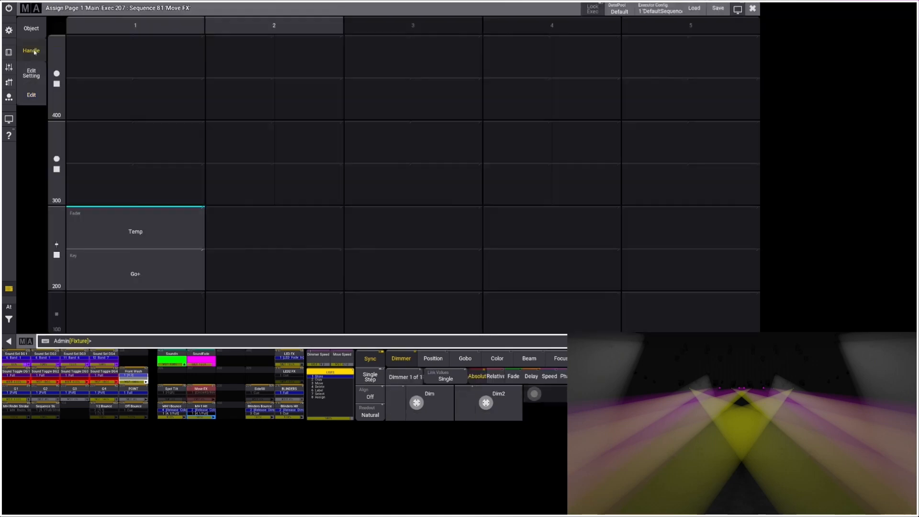
Check the fader and key assignment of the Move FX executor, and trigger the next cue of the ALL POS sequence.
click(31, 51)
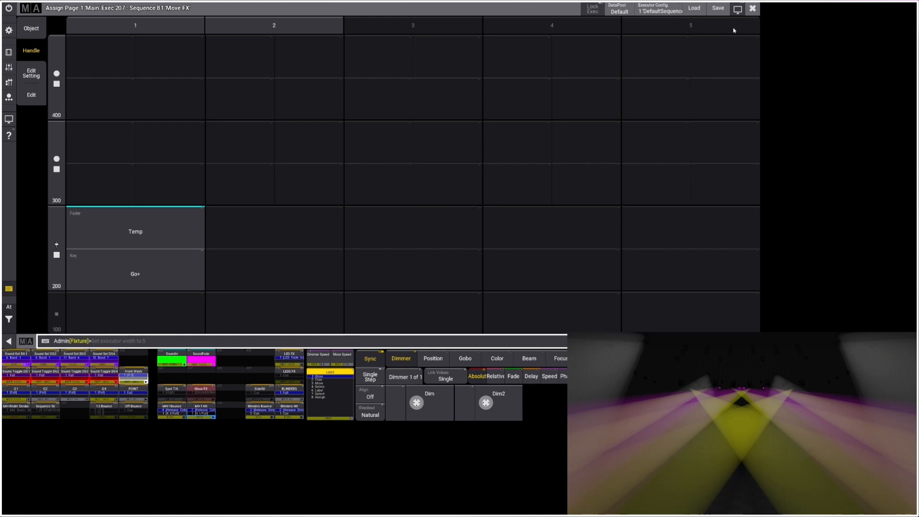
click(753, 10)
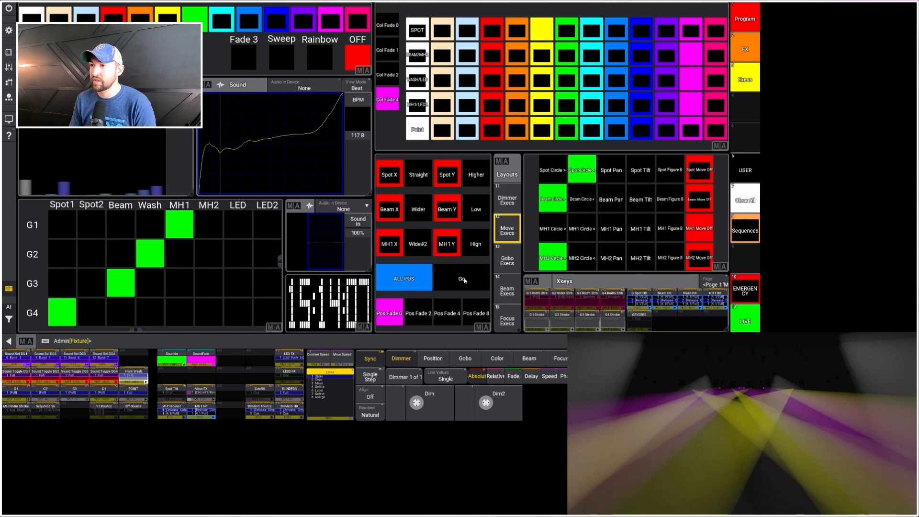
click(465, 280)
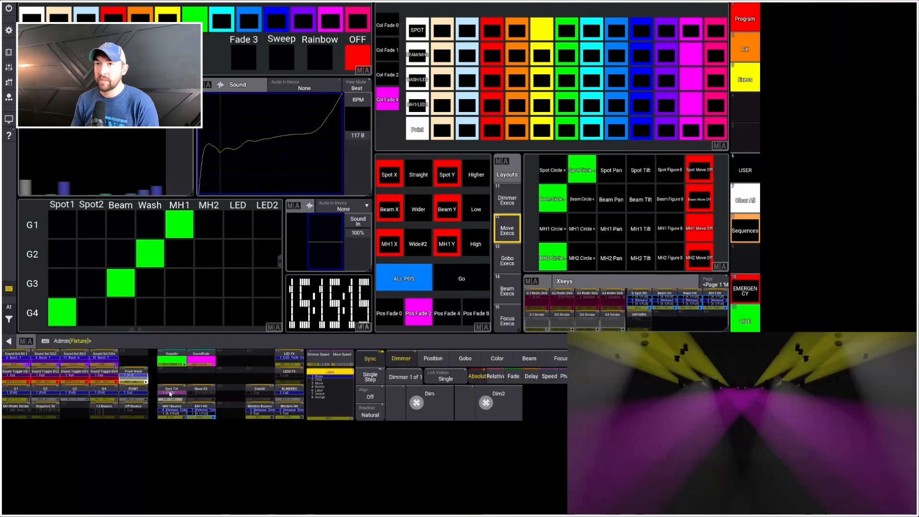
Check the handle assignment and cue list of the Spot Tilt executor, and lower its Temp fader to tilt the spots down.
right_click(171, 392)
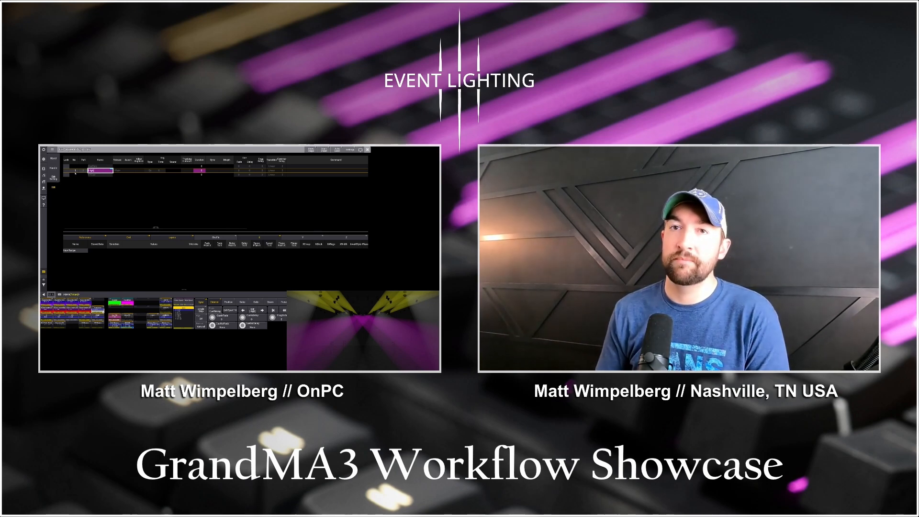
click(53, 168)
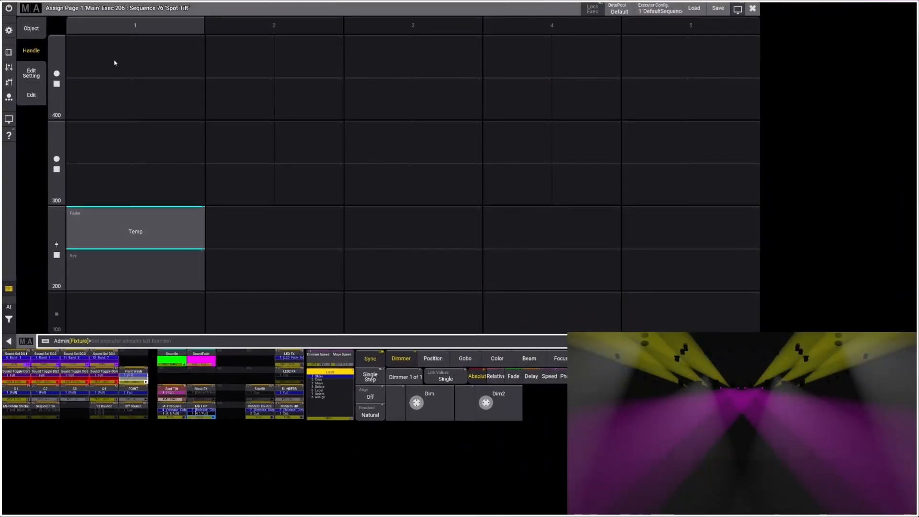
click(41, 97)
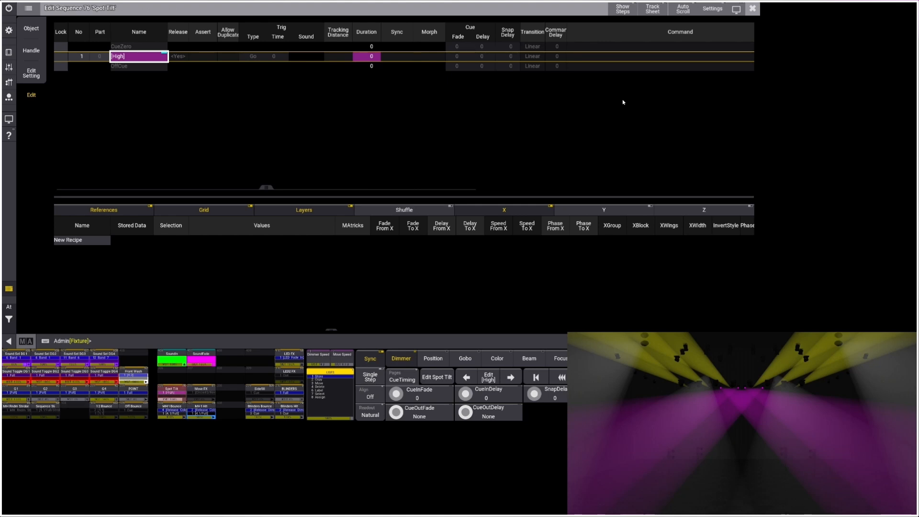
drag(183, 399, 161, 399)
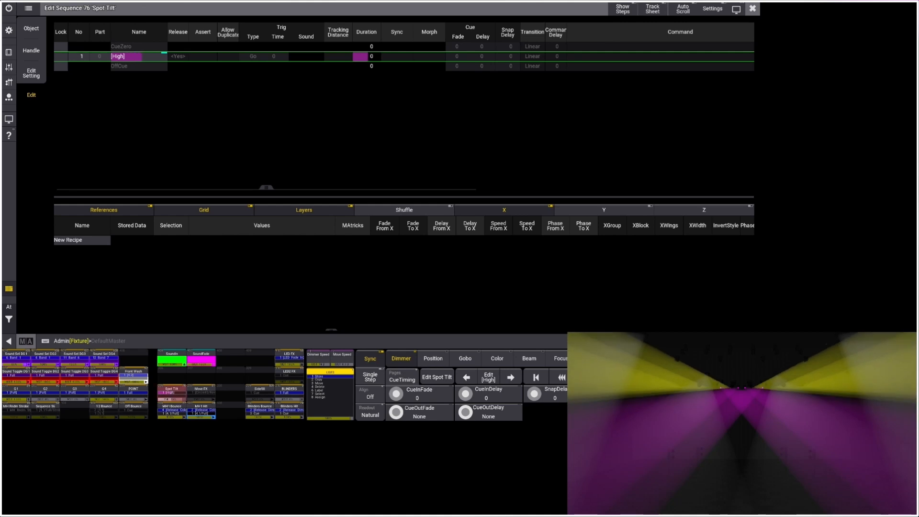
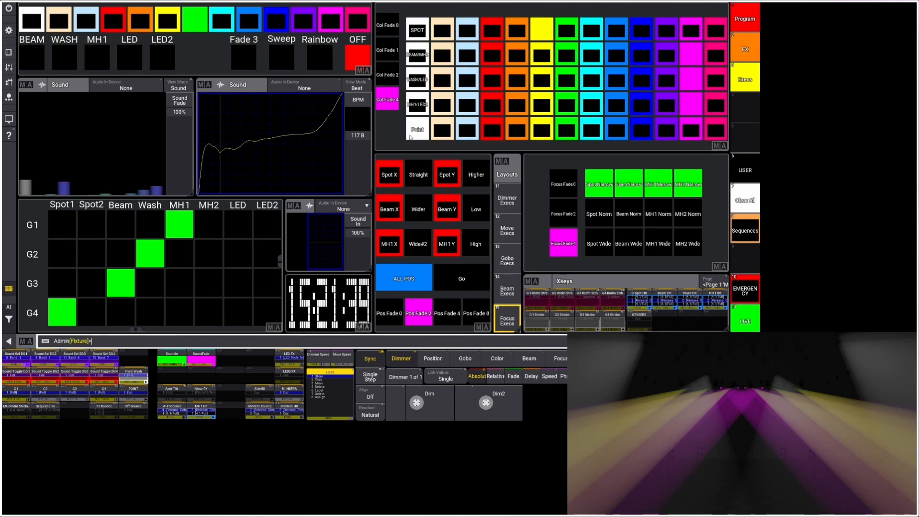
Switch the layout view from the focus executors to the Dimmer Execs.
click(506, 200)
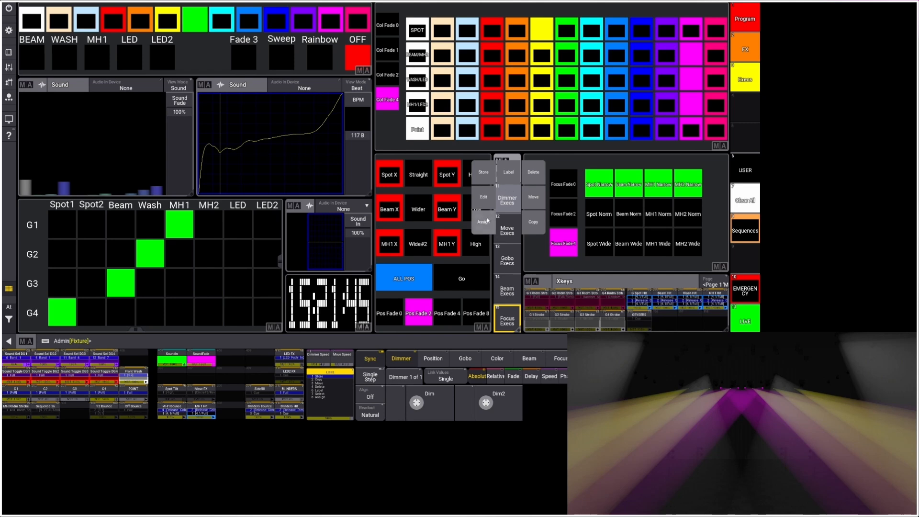
click(507, 201)
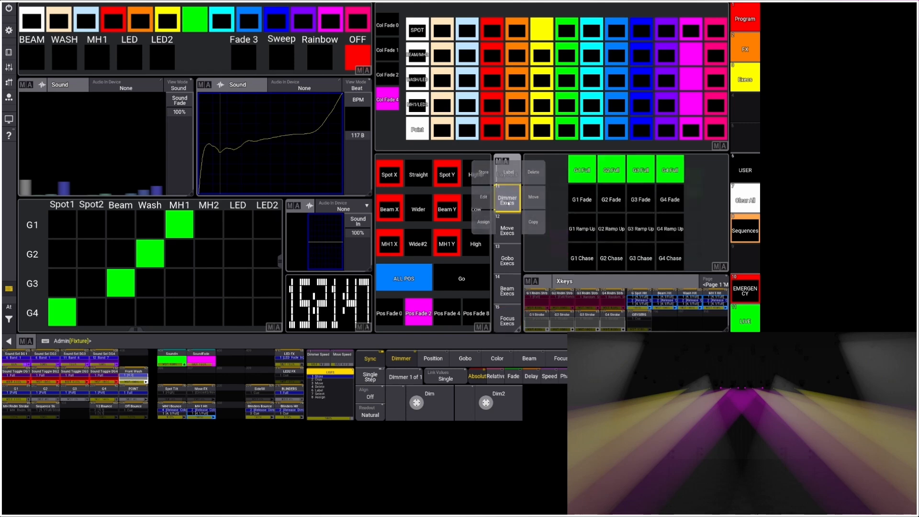
Run the Copy cue from the USER sequence's cue list, and clear the Copy keyword from the command line.
click(745, 168)
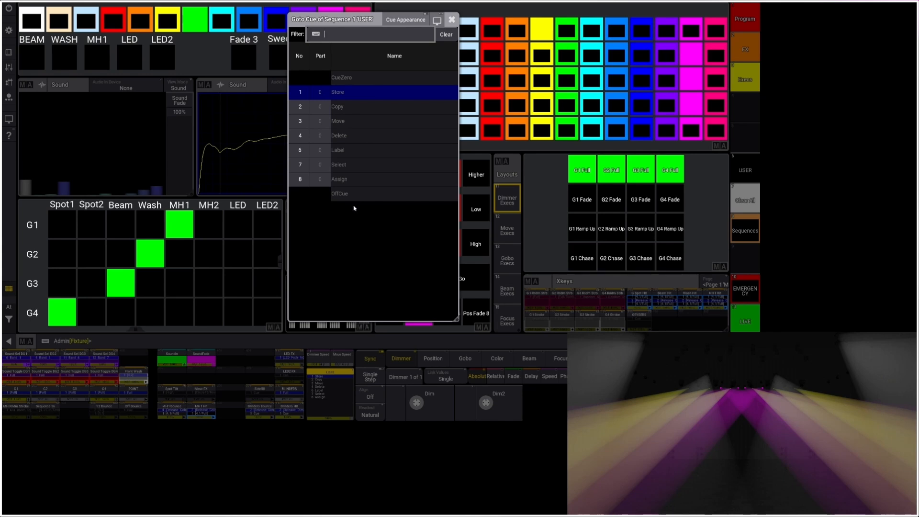
click(344, 109)
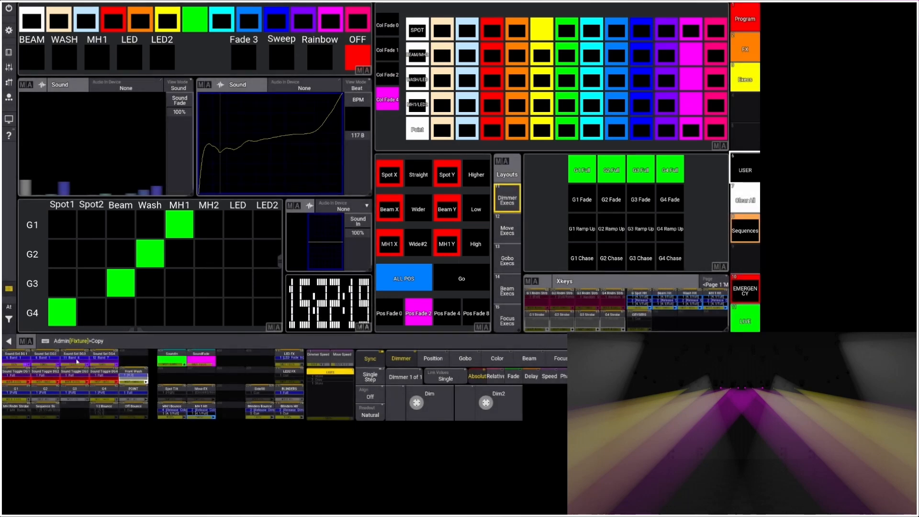
click(108, 342)
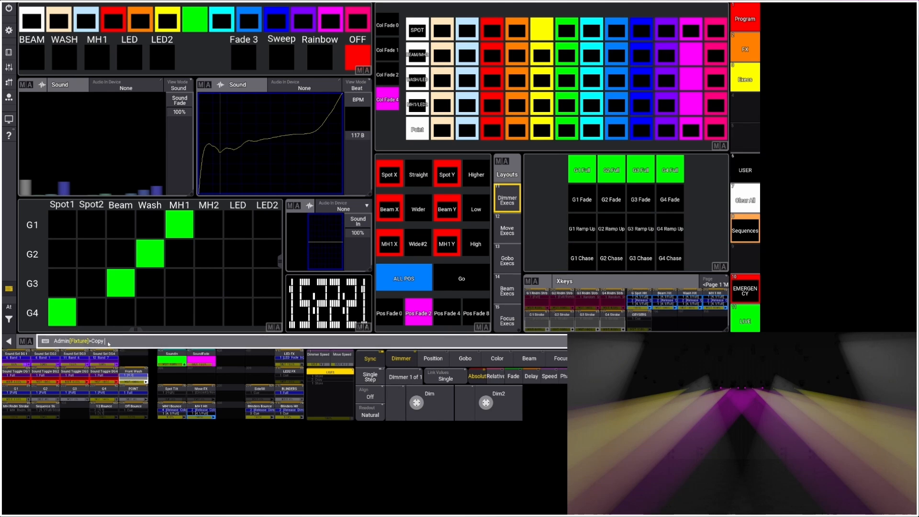
key(BackSpace)
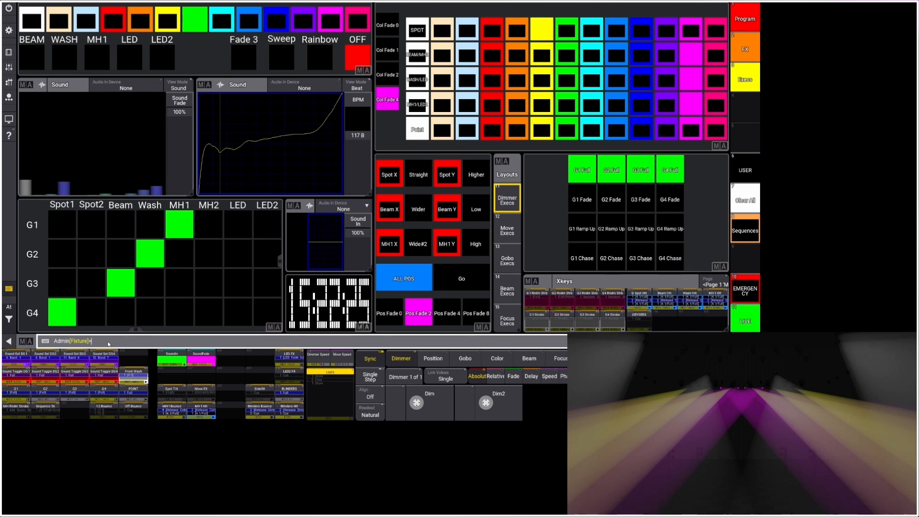